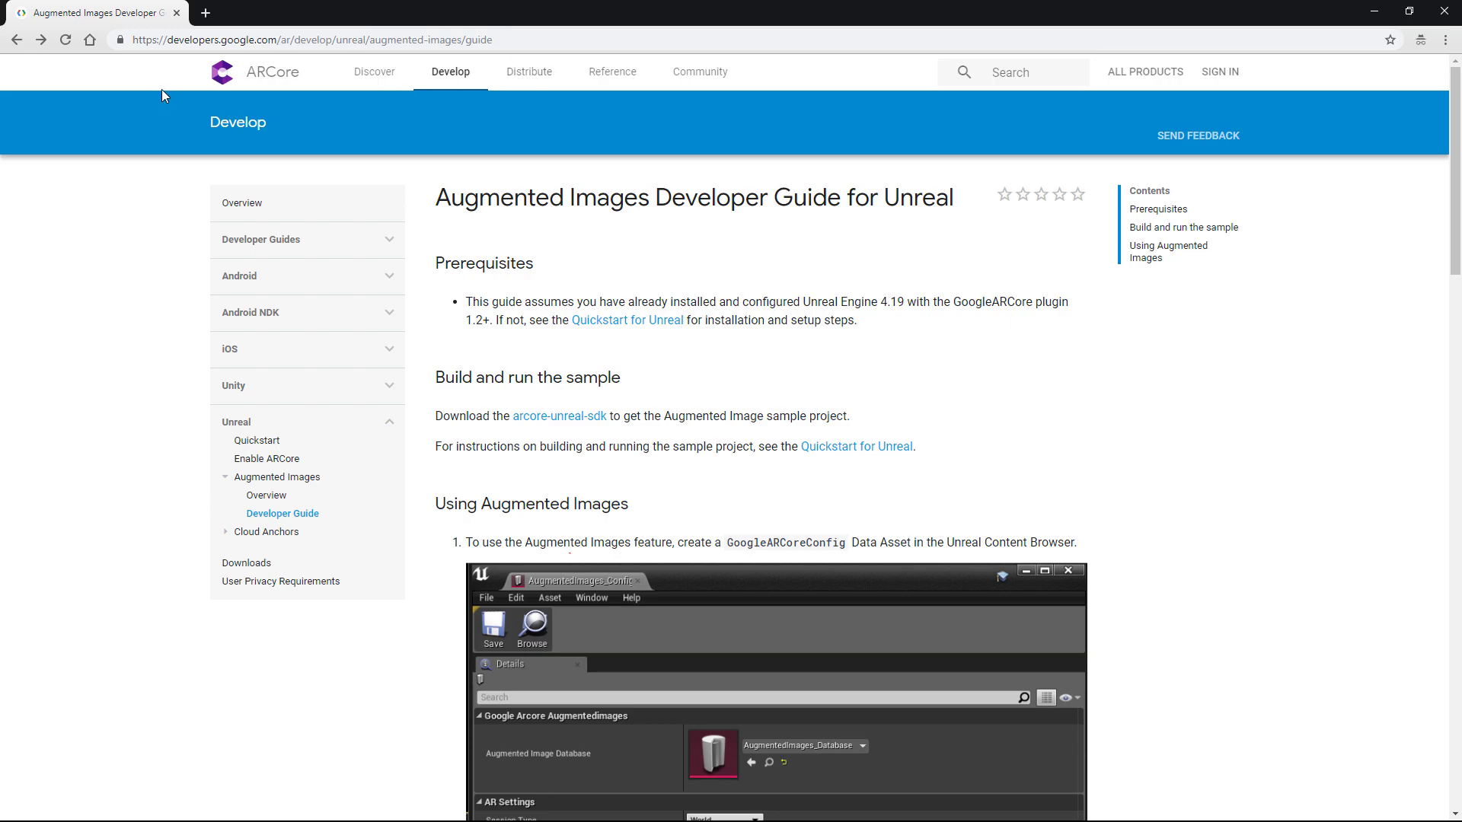
# - Open the arcore-unreal-sdk releases page from the Augmented Images Developer Guide for Unreal
pyautogui.click(252, 41)
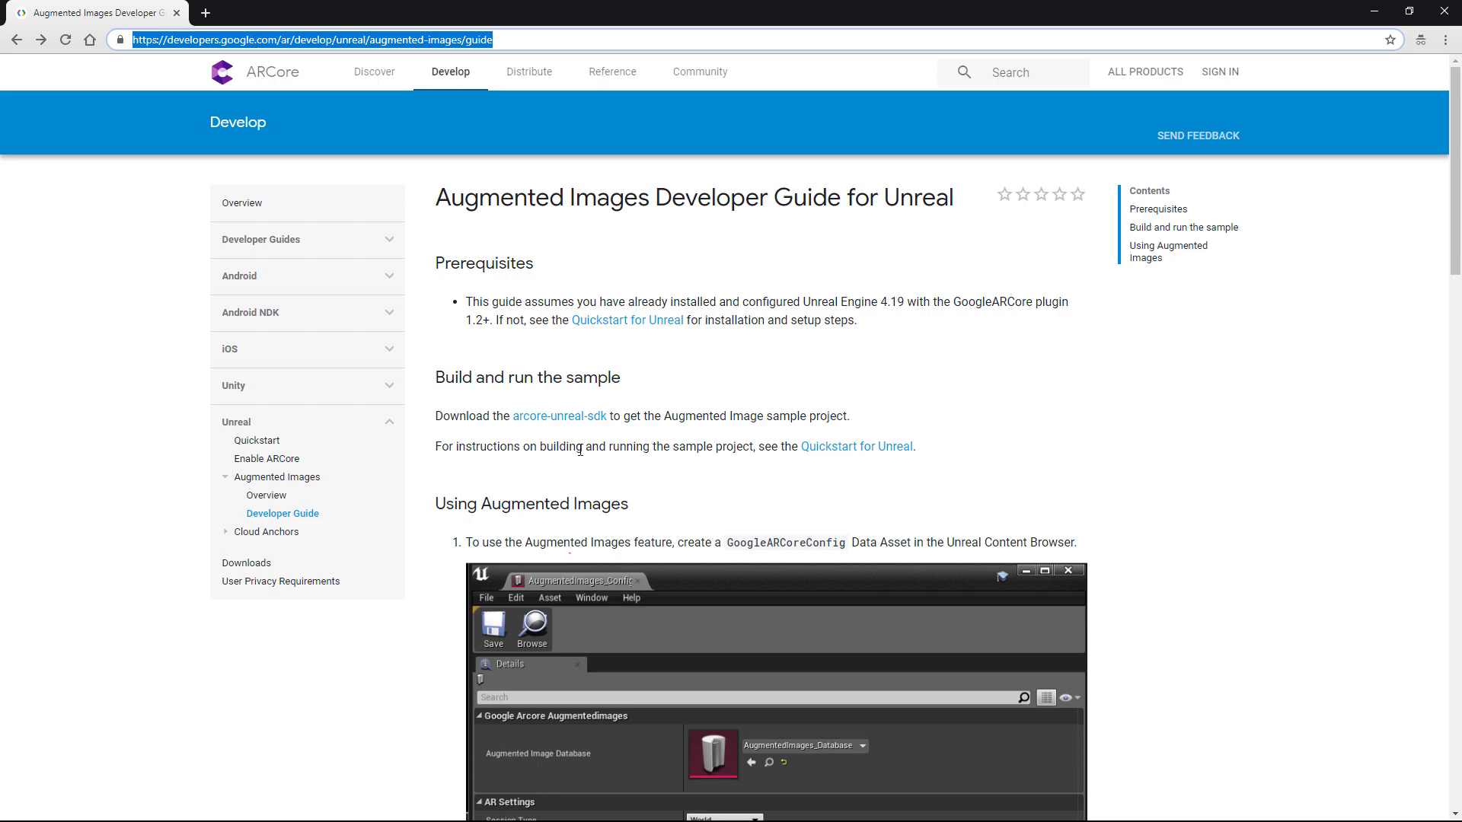
pyautogui.click(516, 423)
pyautogui.moveTo(516, 423); pyautogui.dragTo(579, 435)
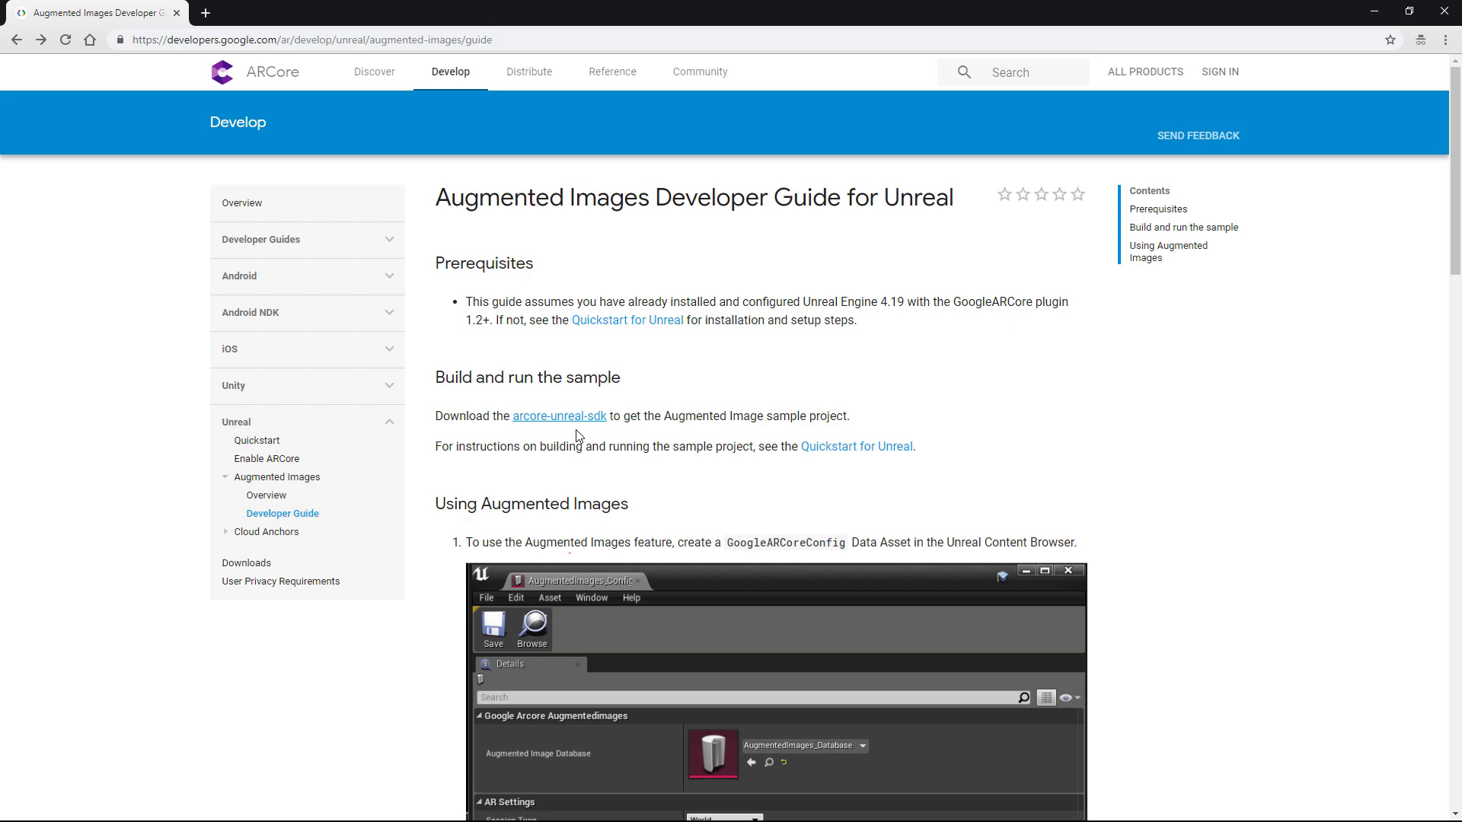
pyautogui.click(574, 417)
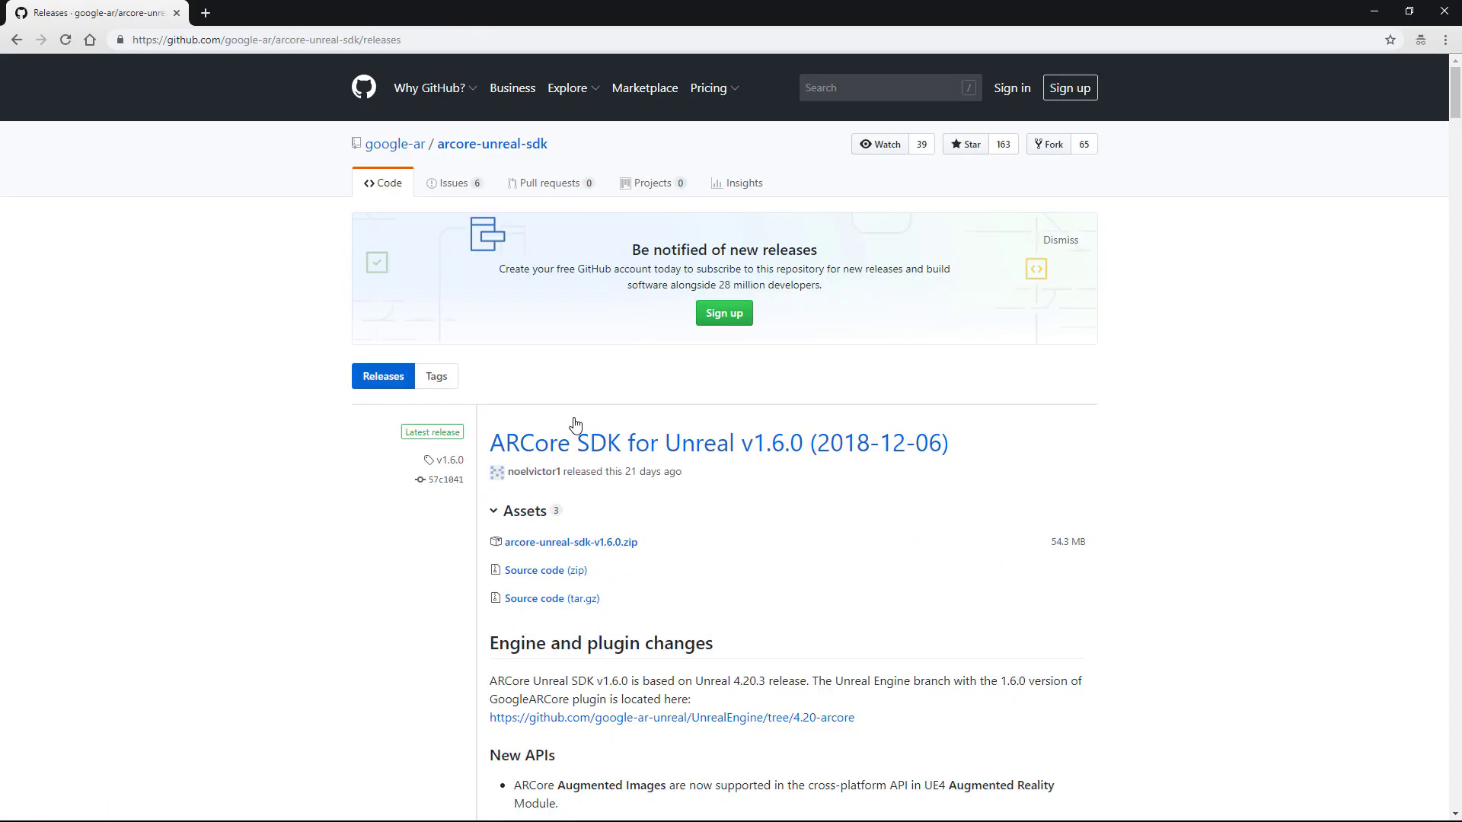
# - Read the ARCore SDK for Unreal v1.6.0 release notes, including the engine changes, deprecations and bug fixes
pyautogui.scroll(-1, 578, 442)
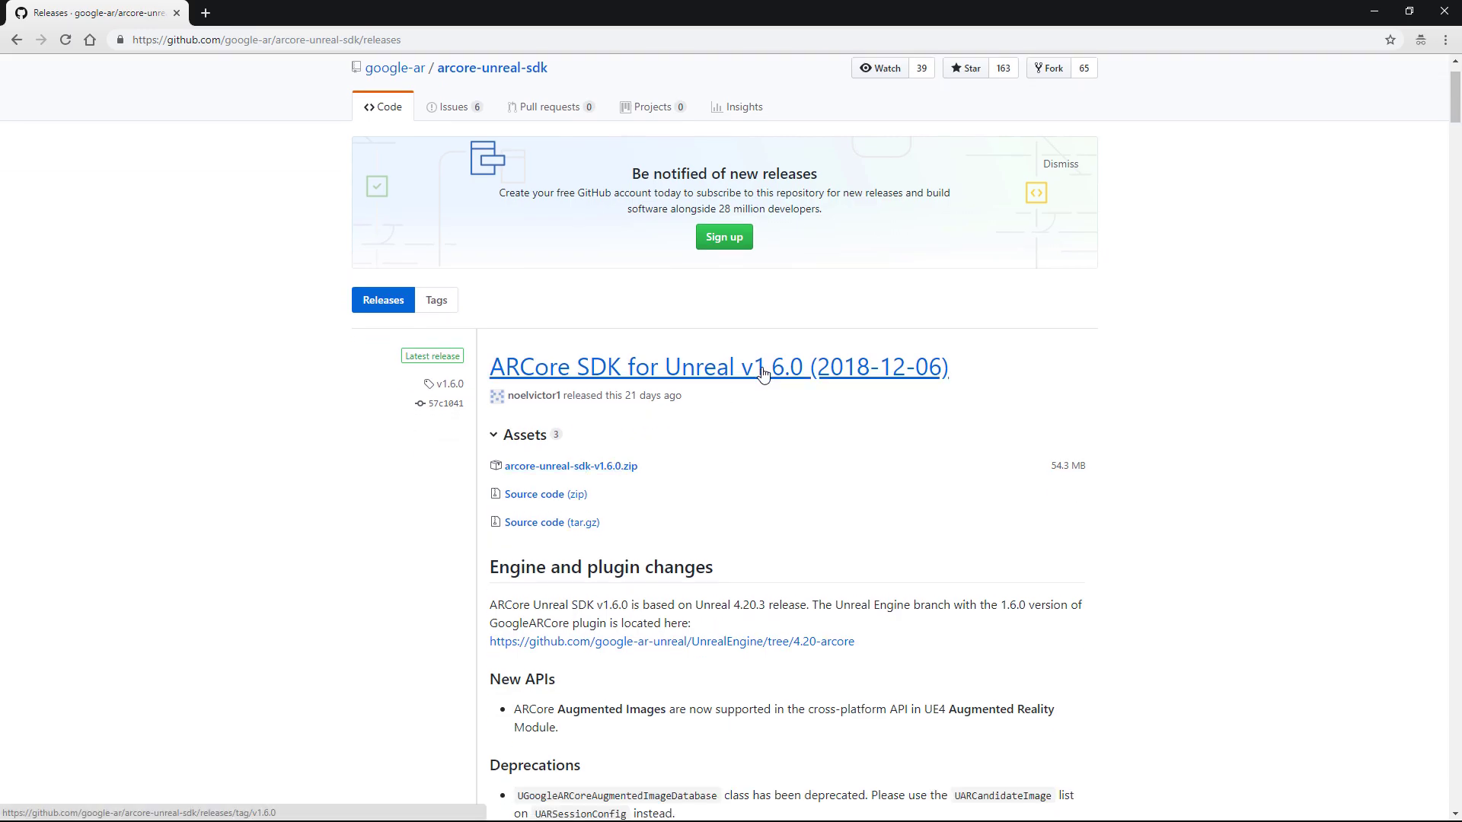
pyautogui.scroll(-5, 762, 372)
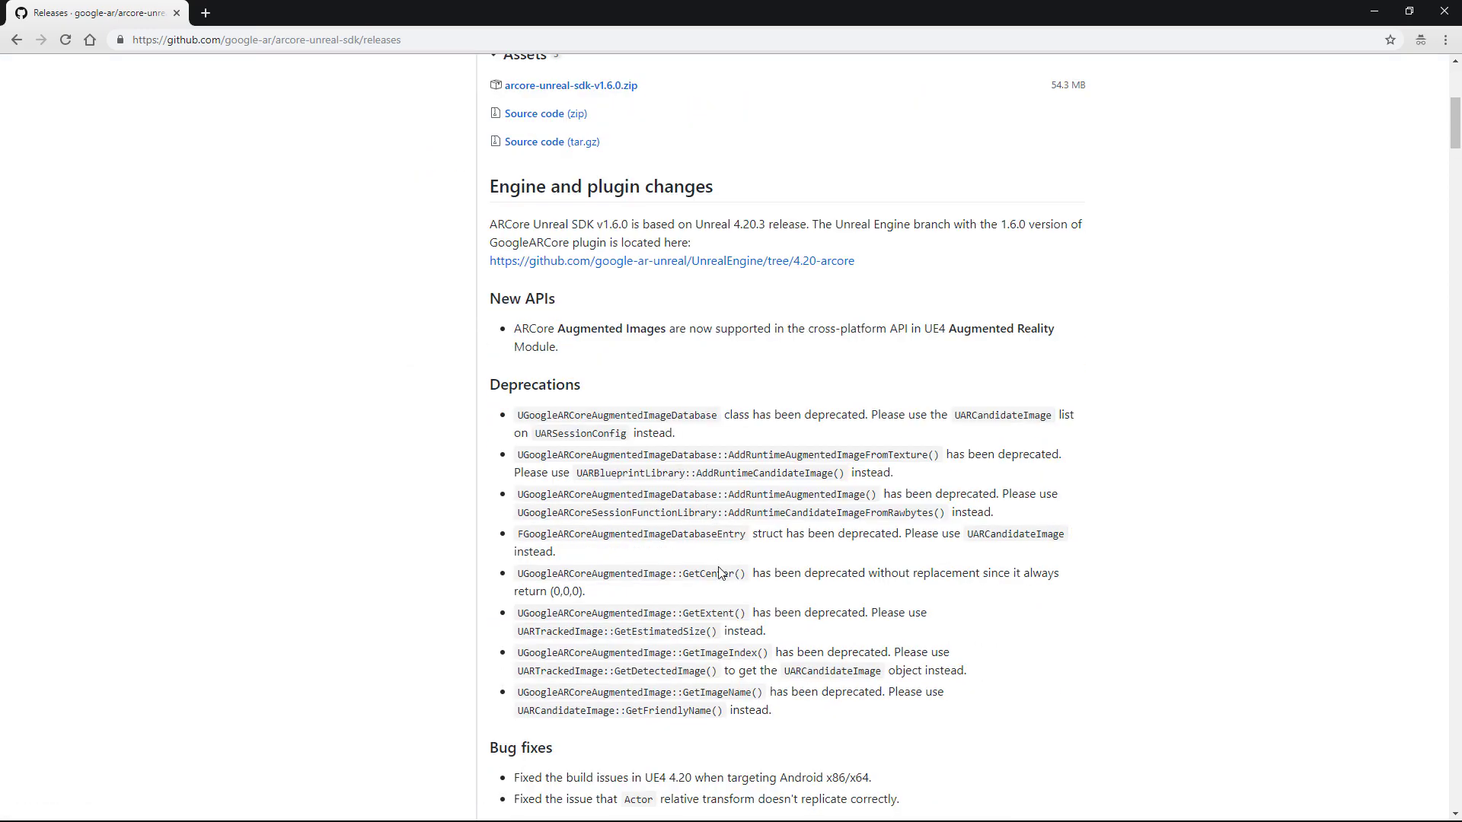
pyautogui.doubleClick(713, 616)
pyautogui.click(665, 635)
pyautogui.scroll(-1, 669, 628)
pyautogui.scroll(3, 662, 617)
pyautogui.scroll(-8, 685, 587)
pyautogui.scroll(-4, 719, 555)
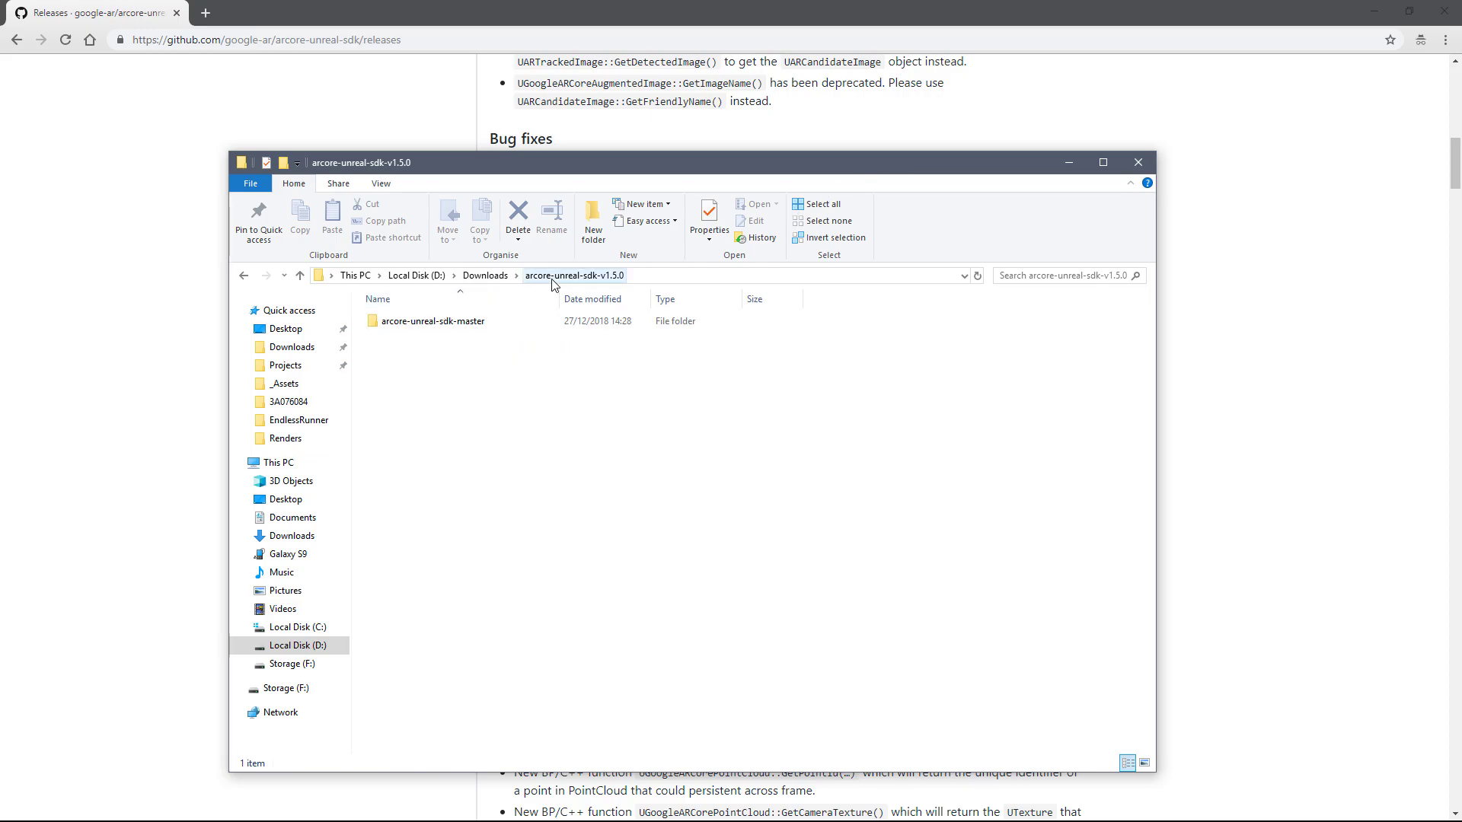
# - Switch to File Explorer and open the AugmentedImages sample project folder inside arcore-unreal-sdk-master
pyautogui.doubleClick(442, 329)
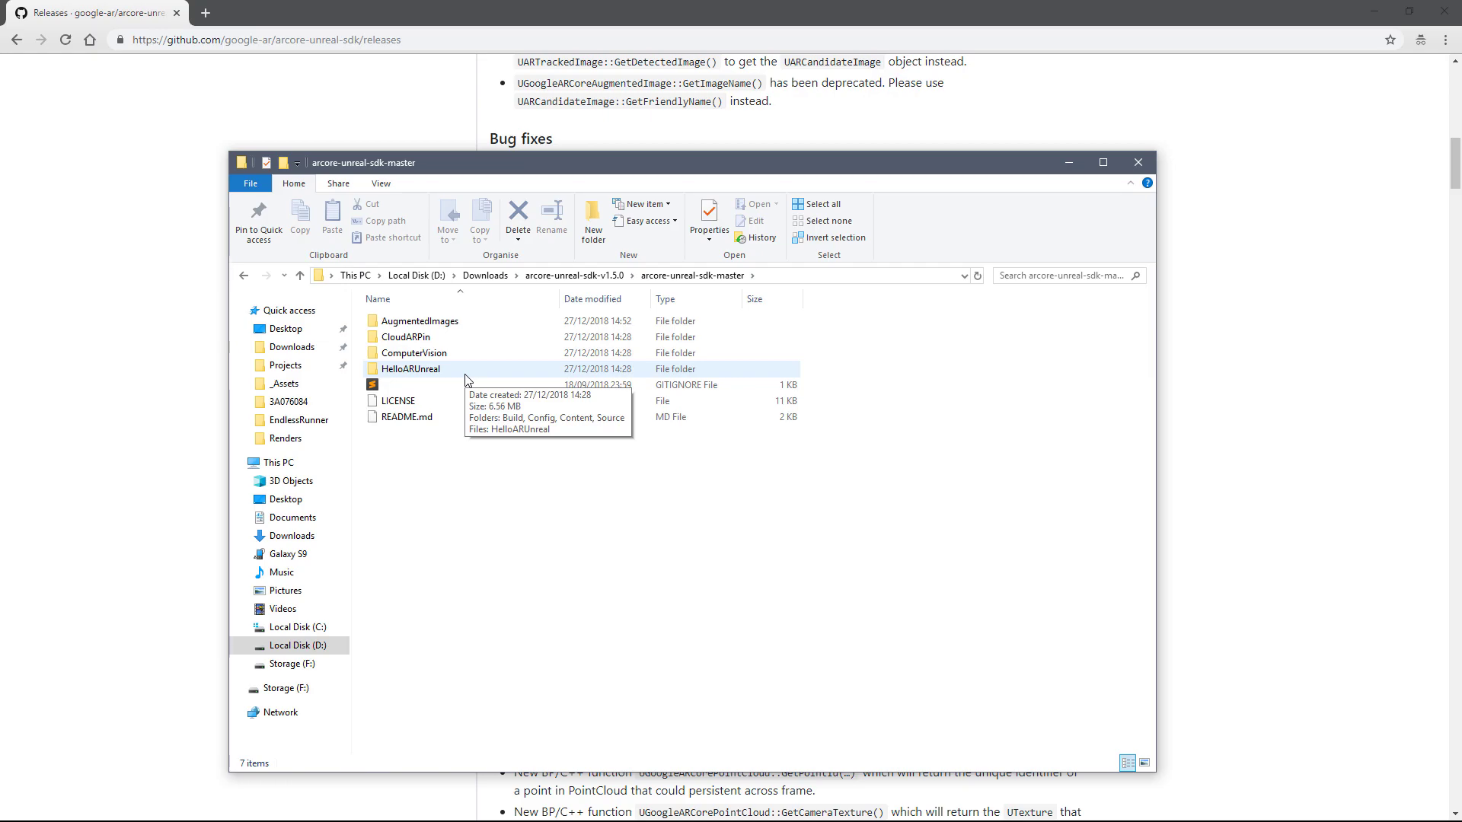
pyautogui.click(448, 325)
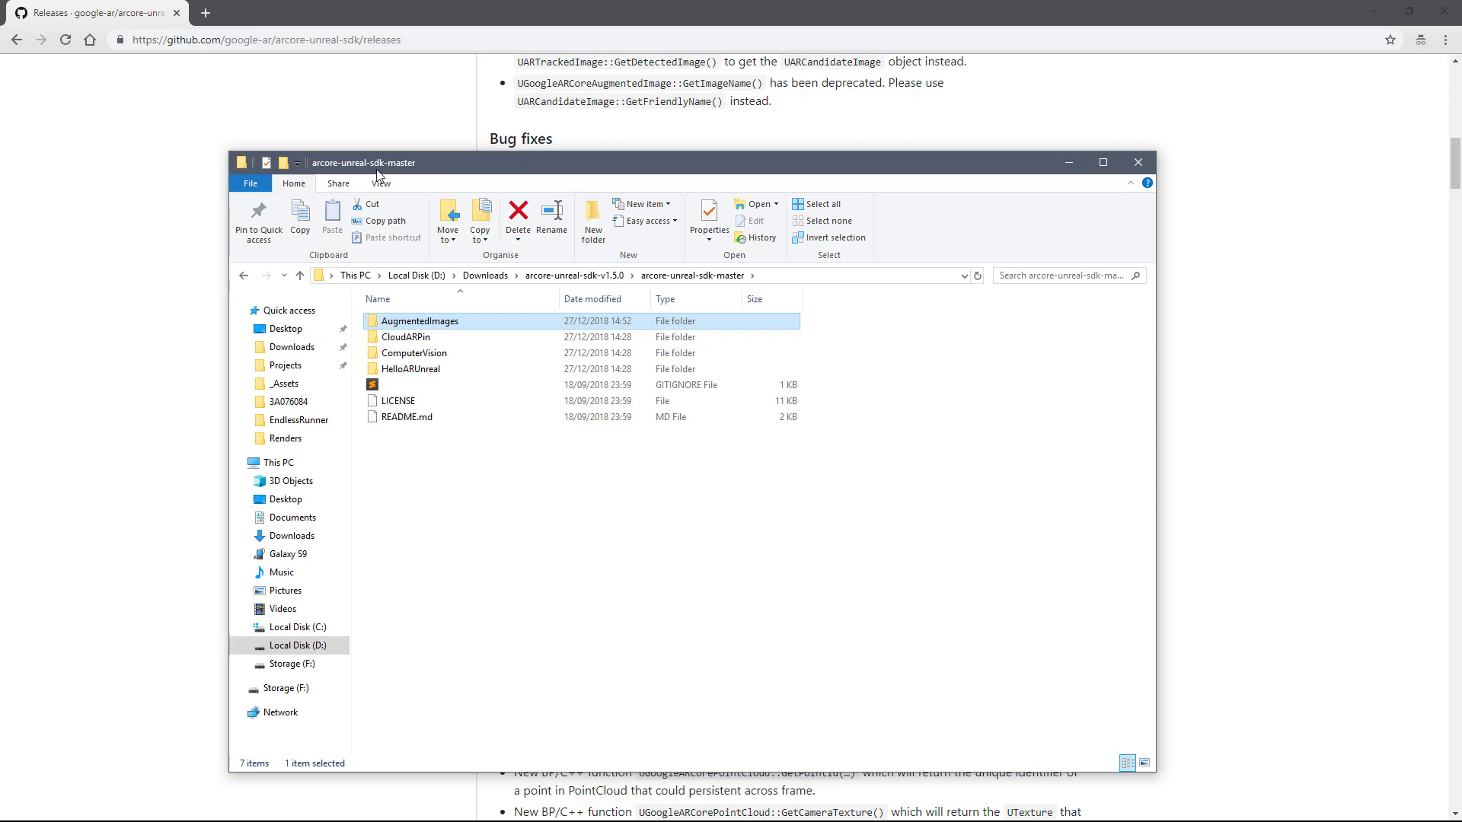
pyautogui.doubleClick(464, 324)
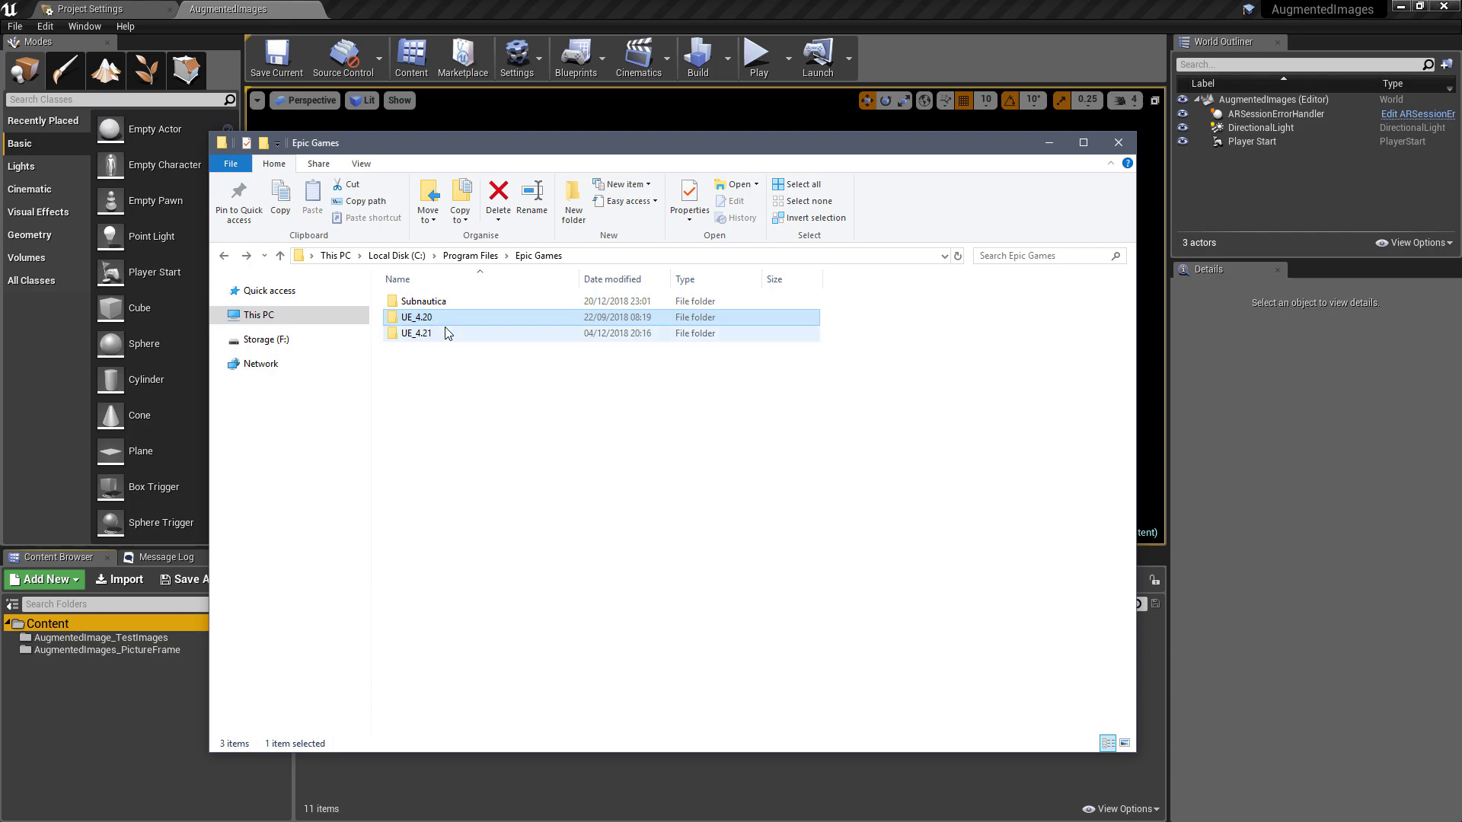
# - Locate the CodeWorks for Android installer of UE_4.20 in Engine > Extras > AndroidWorks > Win64
pyautogui.doubleClick(441, 319)
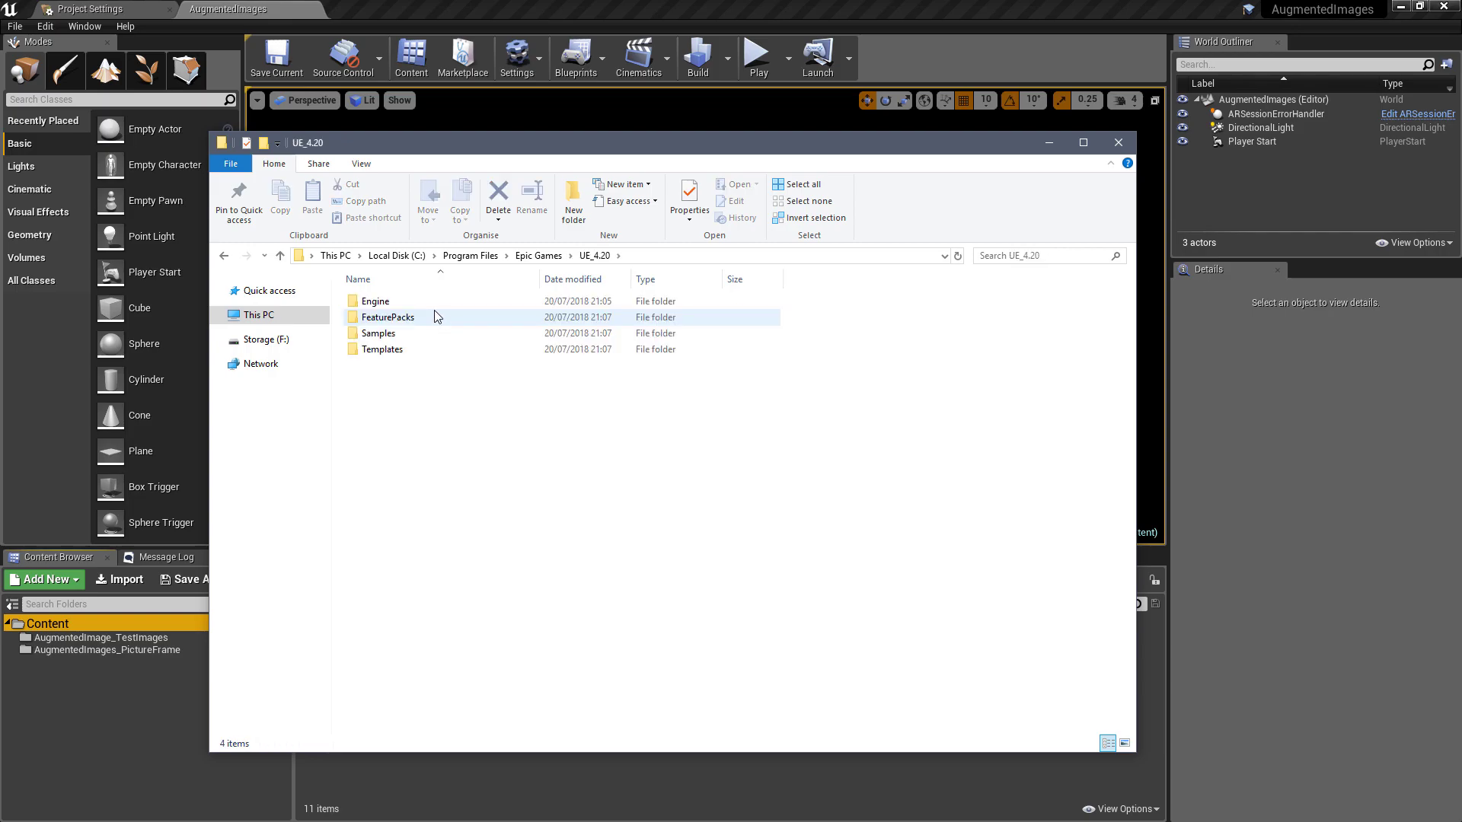
pyautogui.doubleClick(414, 301)
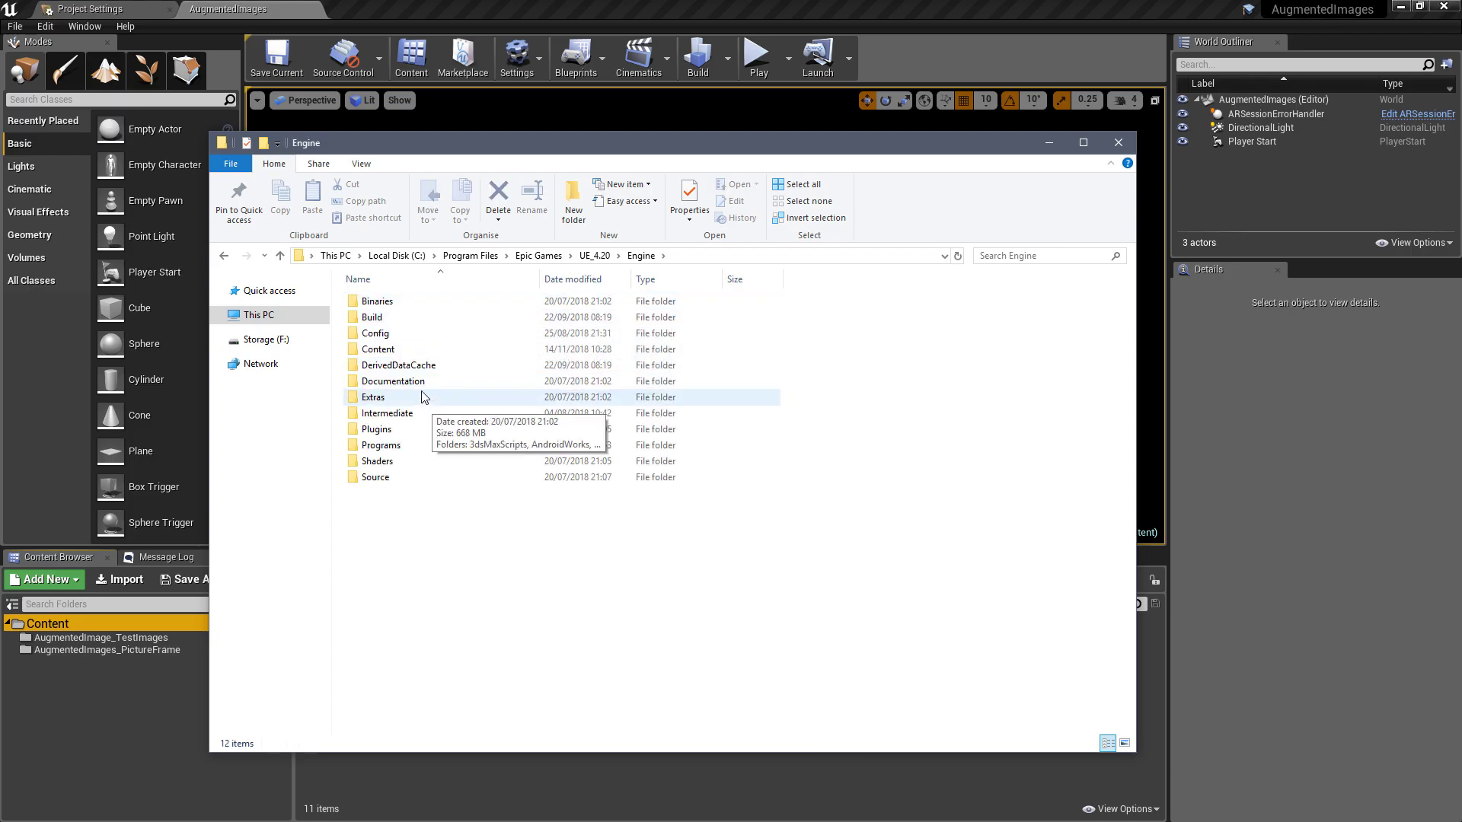
pyautogui.doubleClick(425, 397)
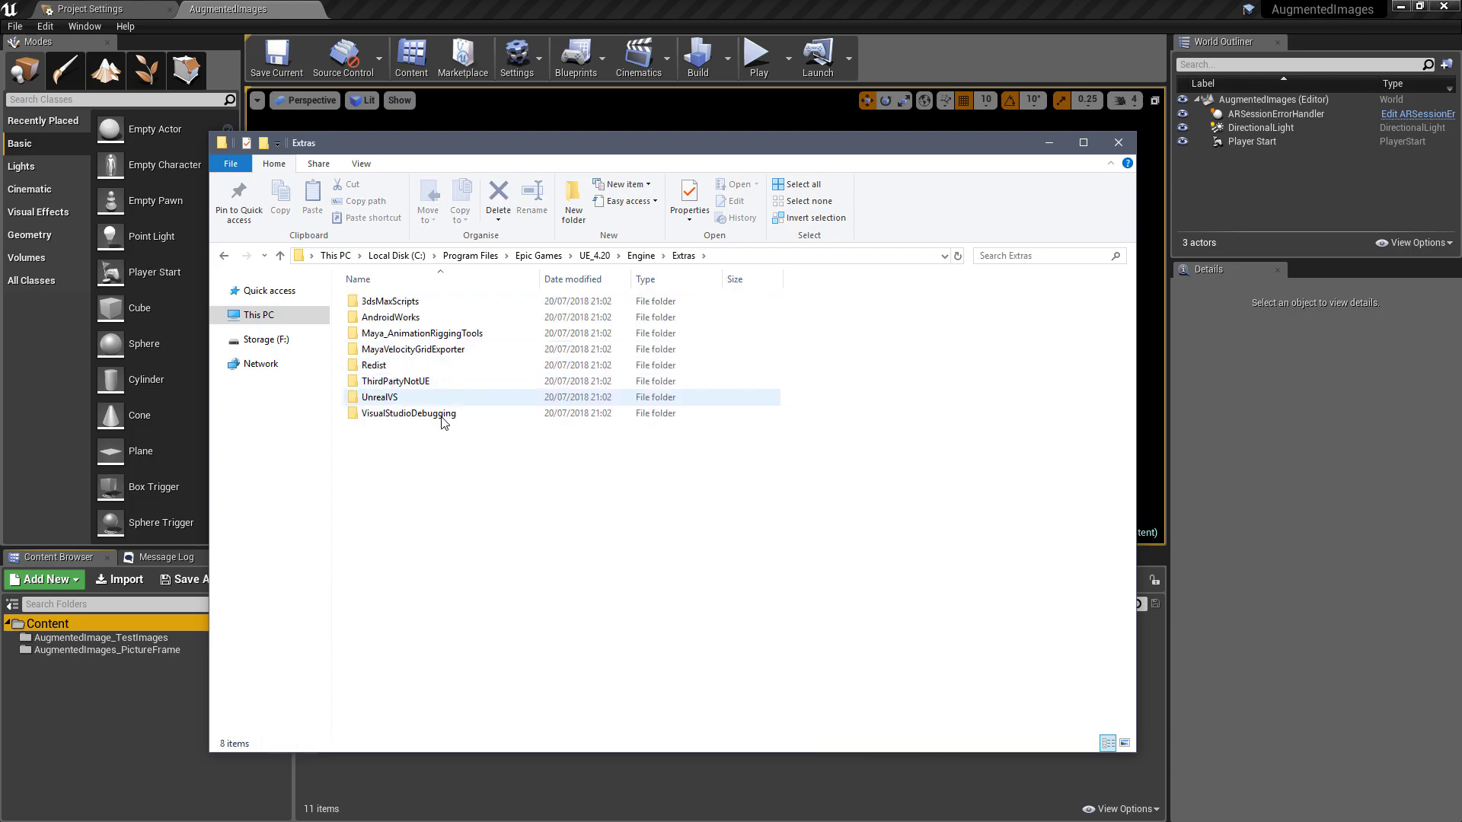
pyautogui.doubleClick(431, 317)
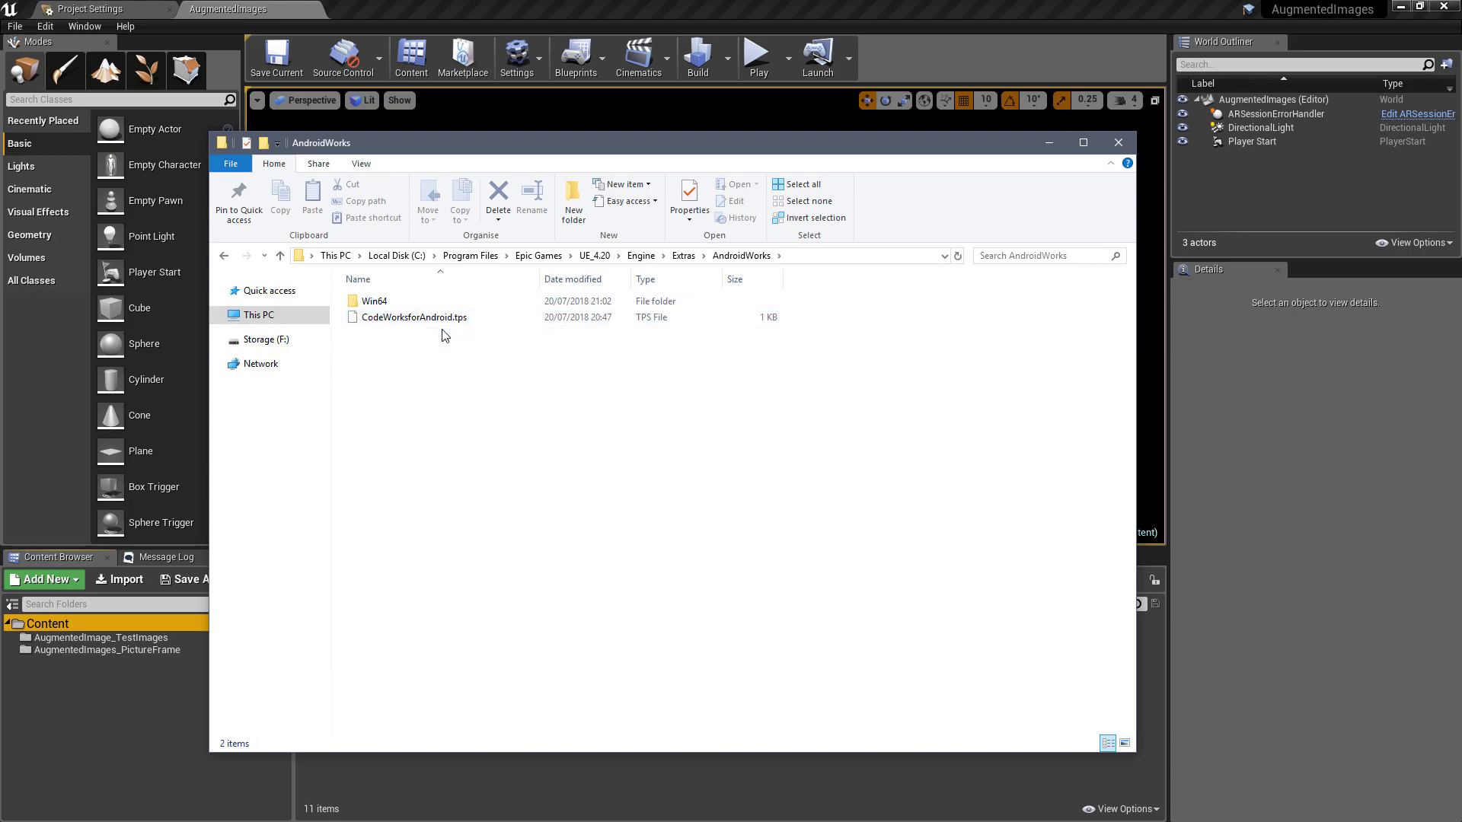
pyautogui.doubleClick(442, 302)
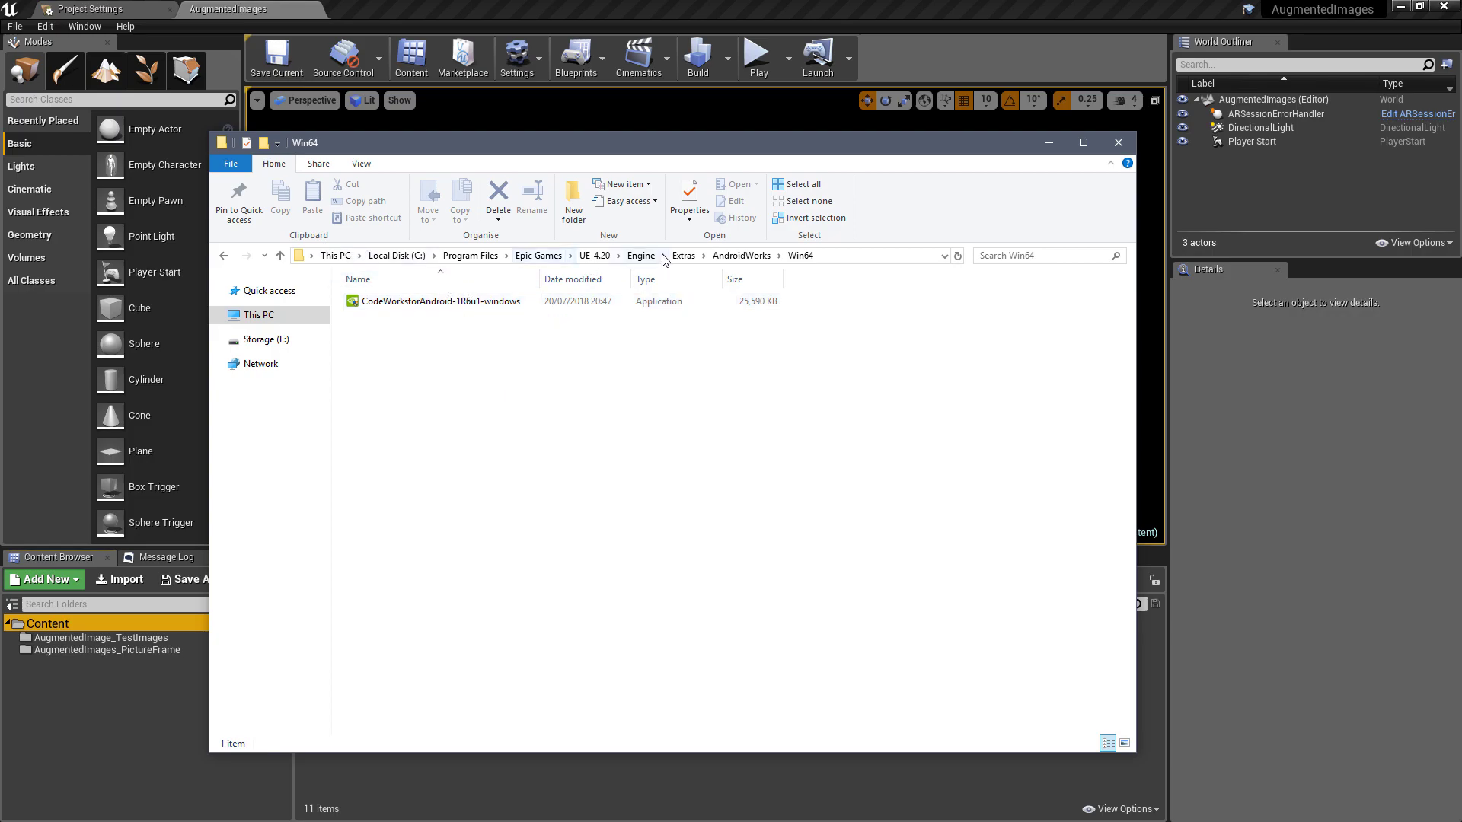
# - Locate the CodeWorks for Android installer of UE_4.21 in Engine > Extras > AndroidWorks > Win64, and return to the Unreal Editor
pyautogui.click(537, 255)
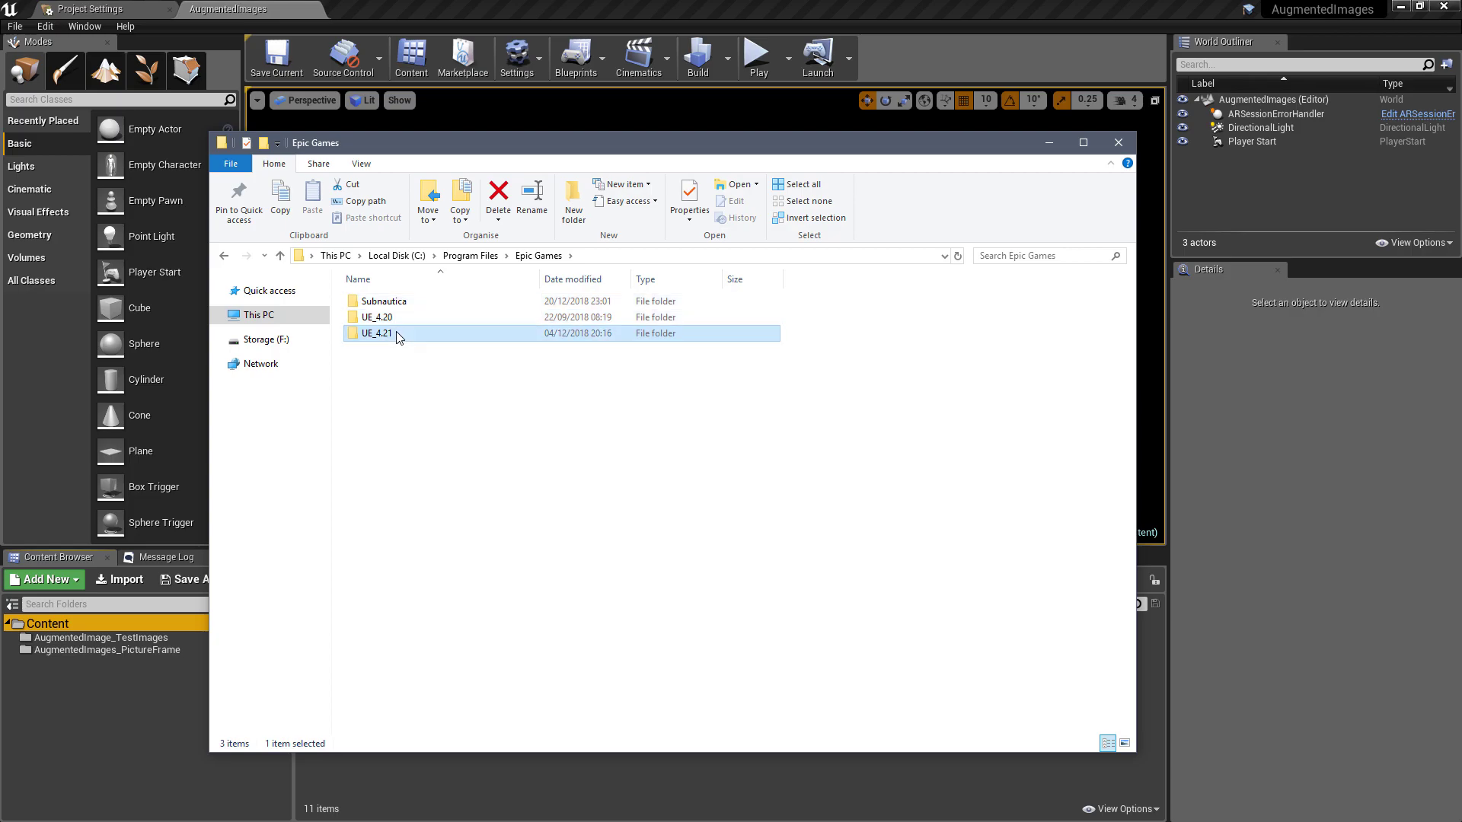
pyautogui.doubleClick(396, 334)
pyautogui.doubleClick(387, 302)
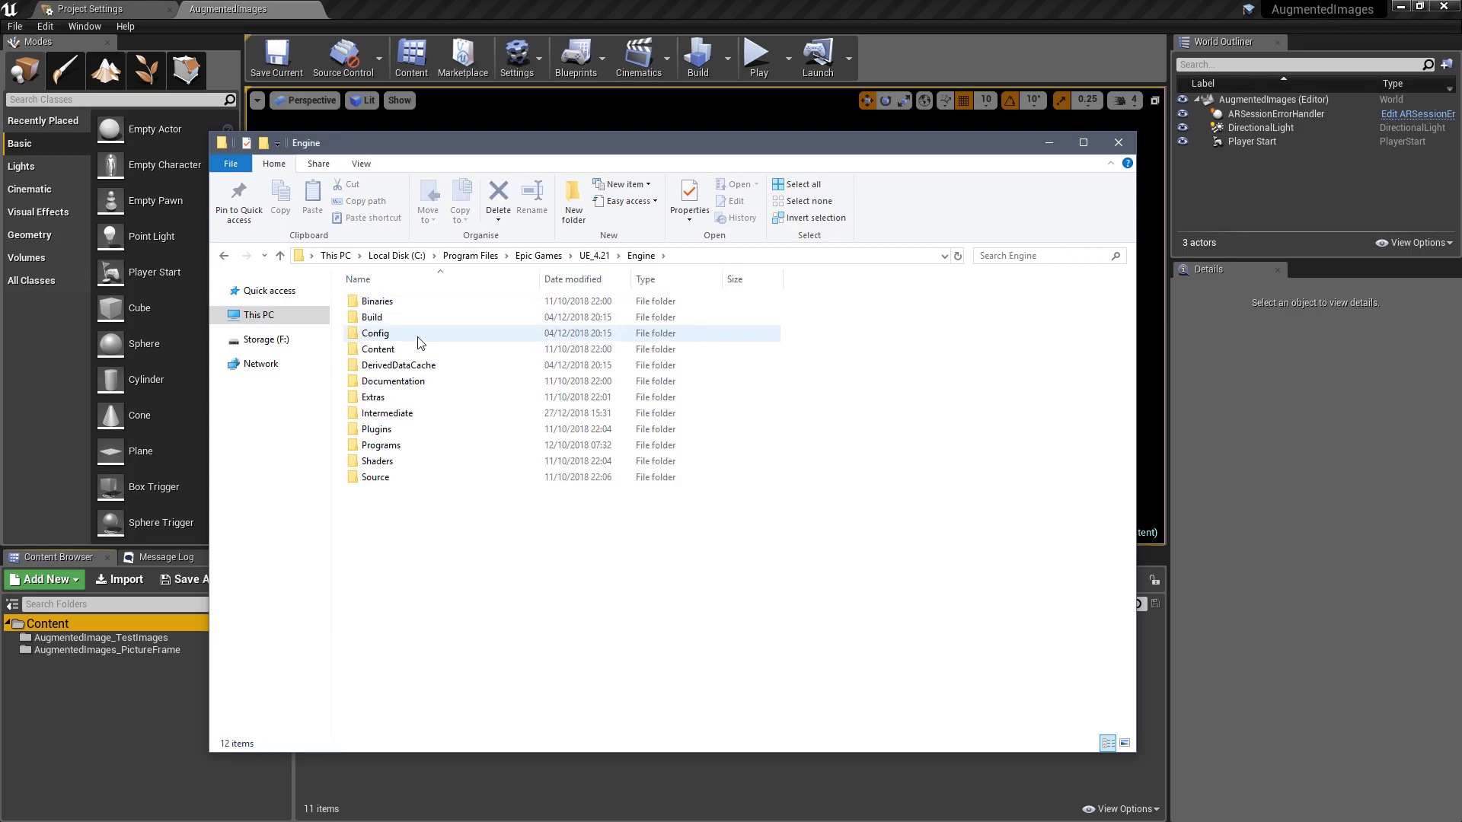
pyautogui.doubleClick(411, 397)
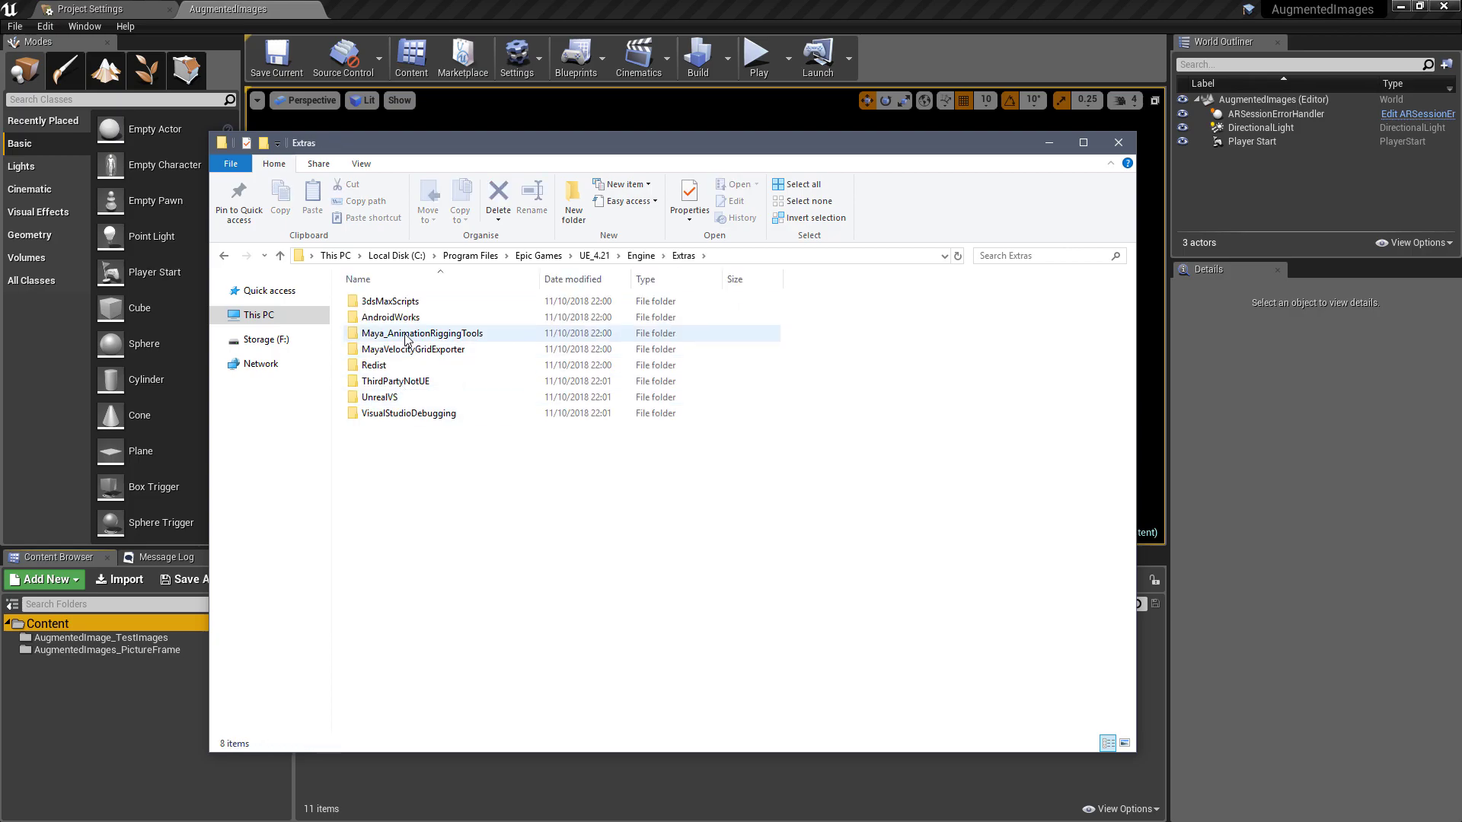
pyautogui.click(418, 318)
pyautogui.doubleClick(418, 319)
pyautogui.doubleClick(404, 303)
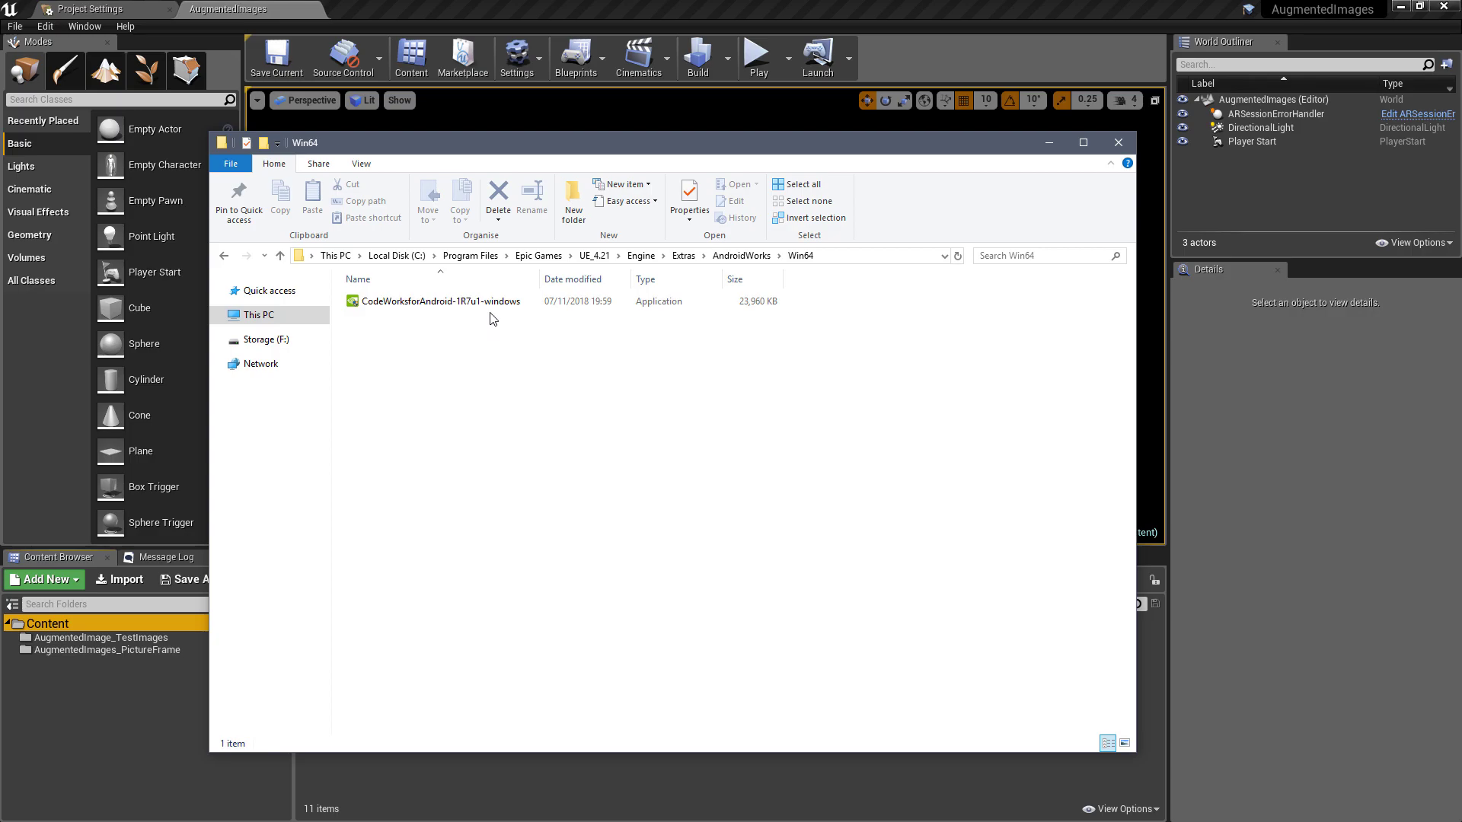
pyautogui.click(670, 20)
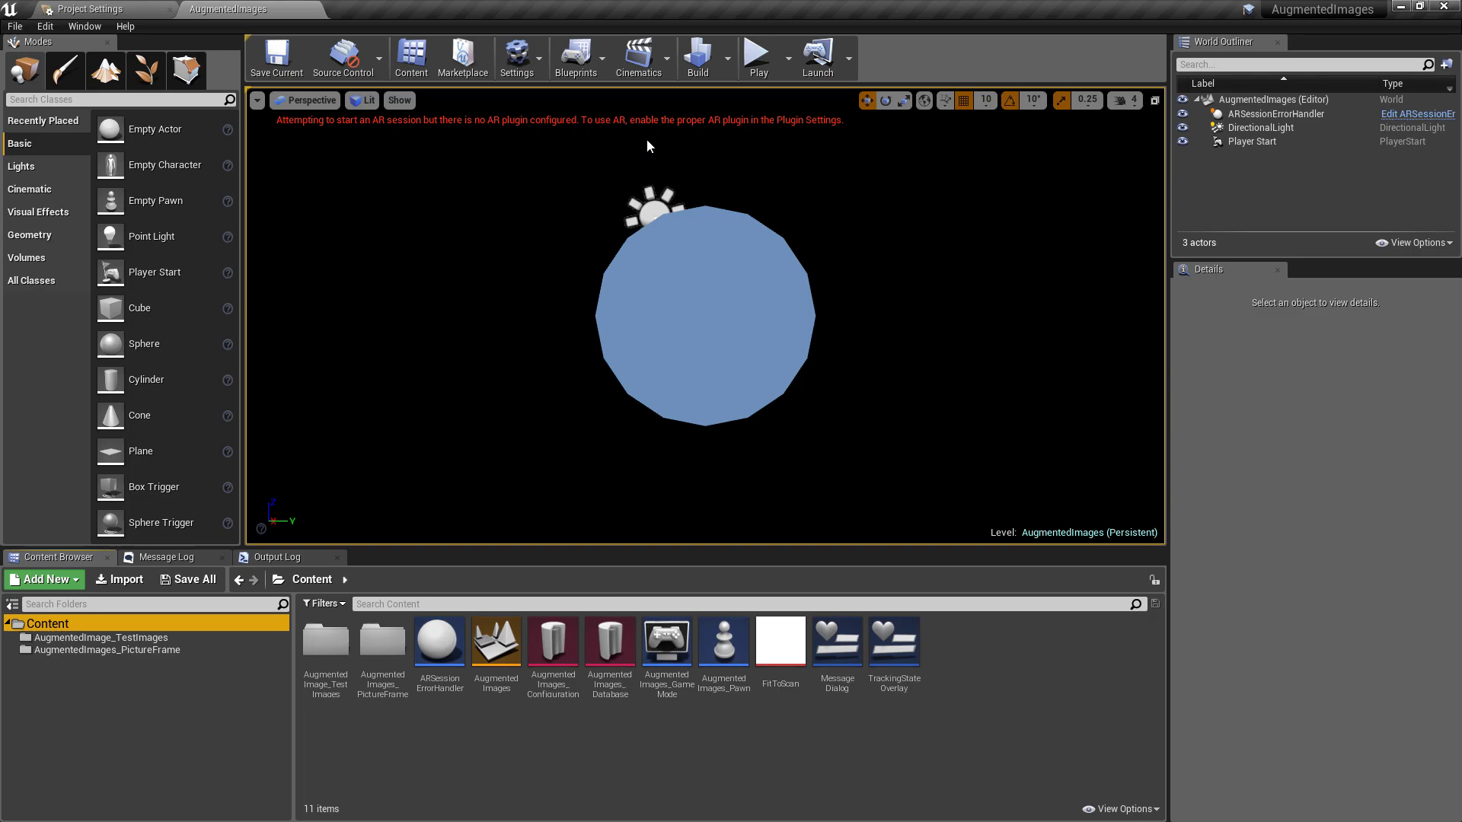
# - Run Chooser from the NVPACK folder to check the installed CodeWorks for Android version, close it and return to the Unreal Editor
pyautogui.hotkey('alt', 'Tab')
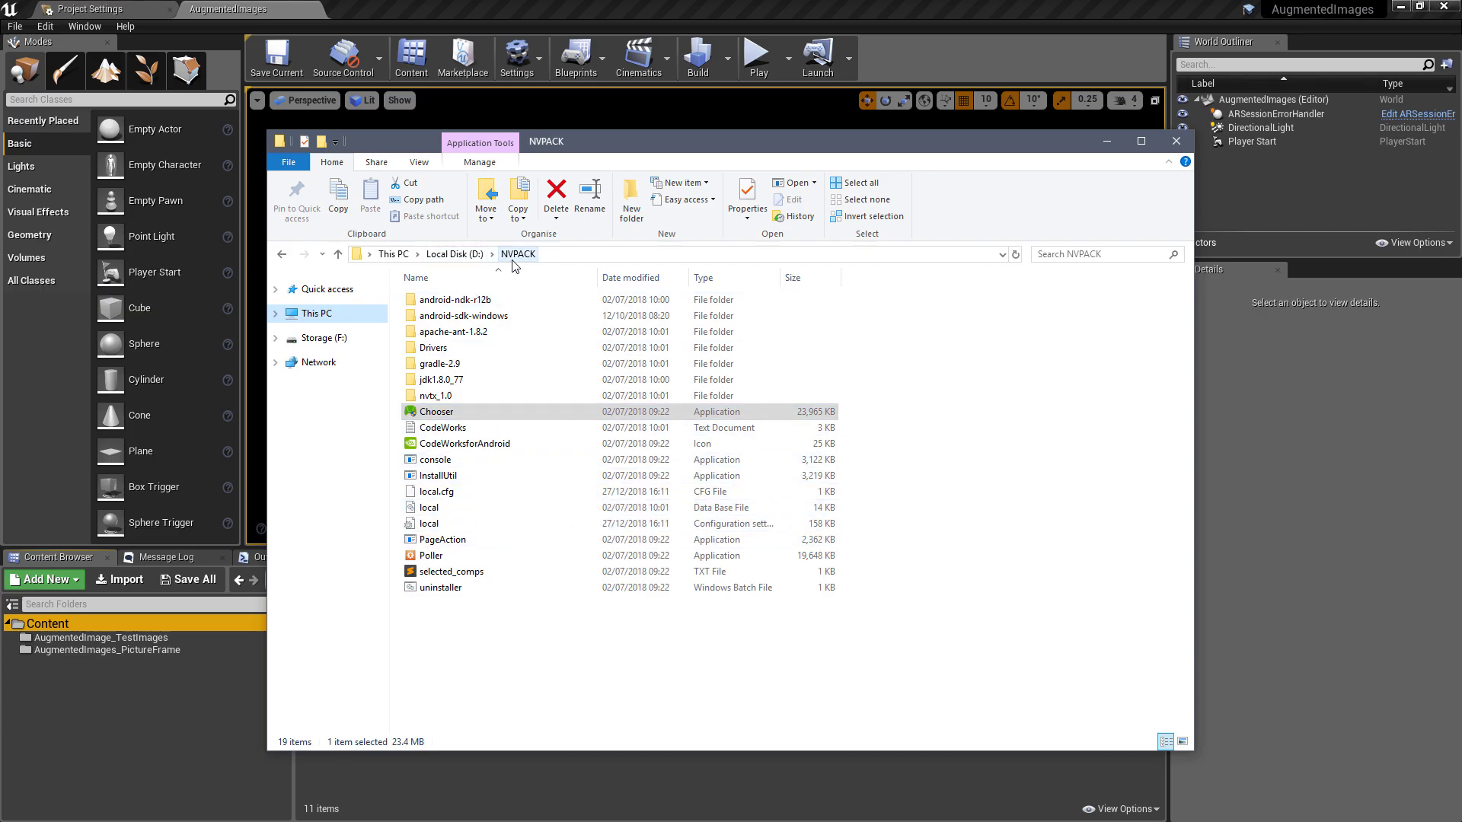
pyautogui.doubleClick(472, 412)
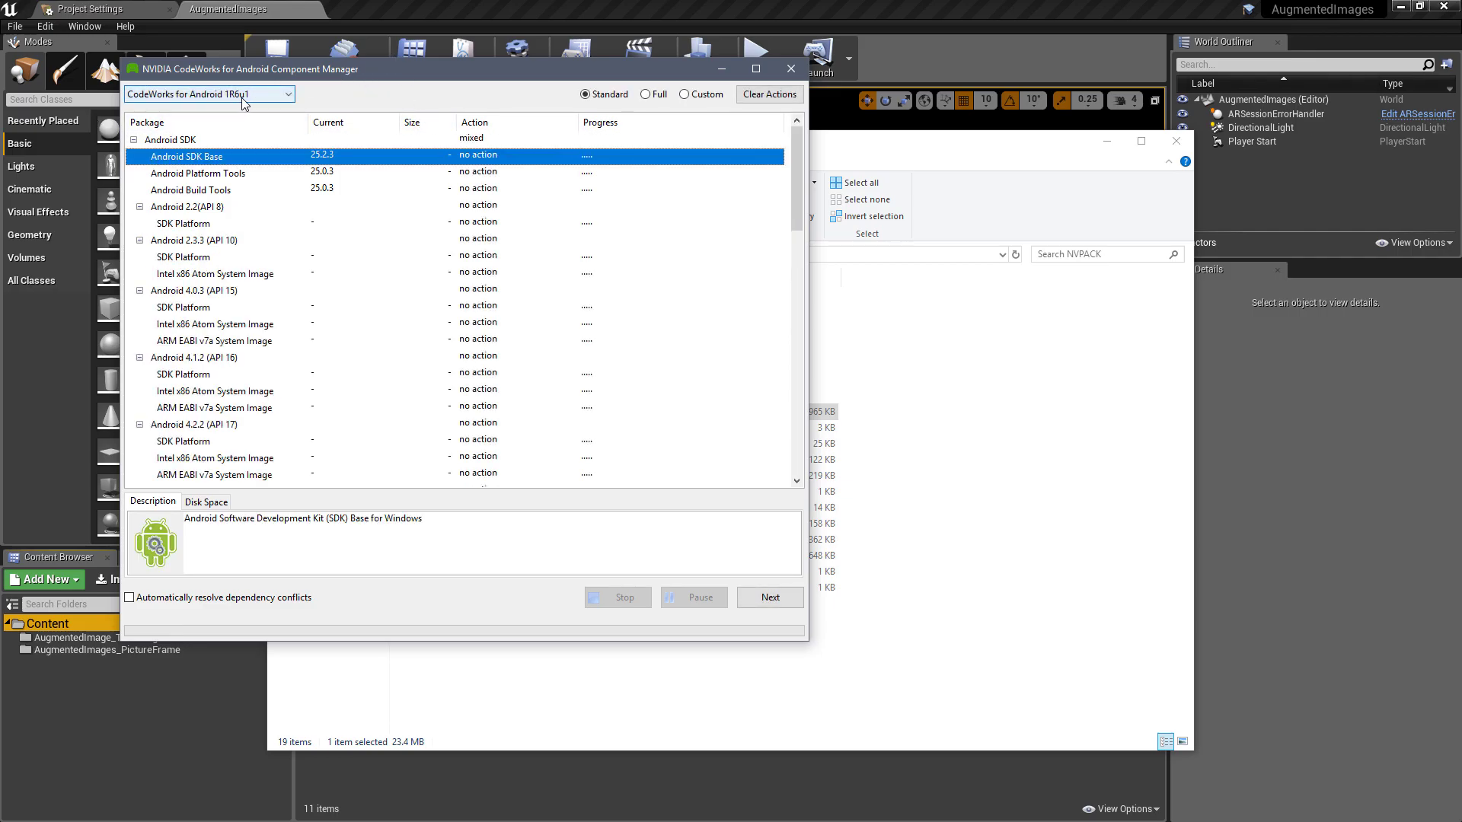
pyautogui.click(791, 73)
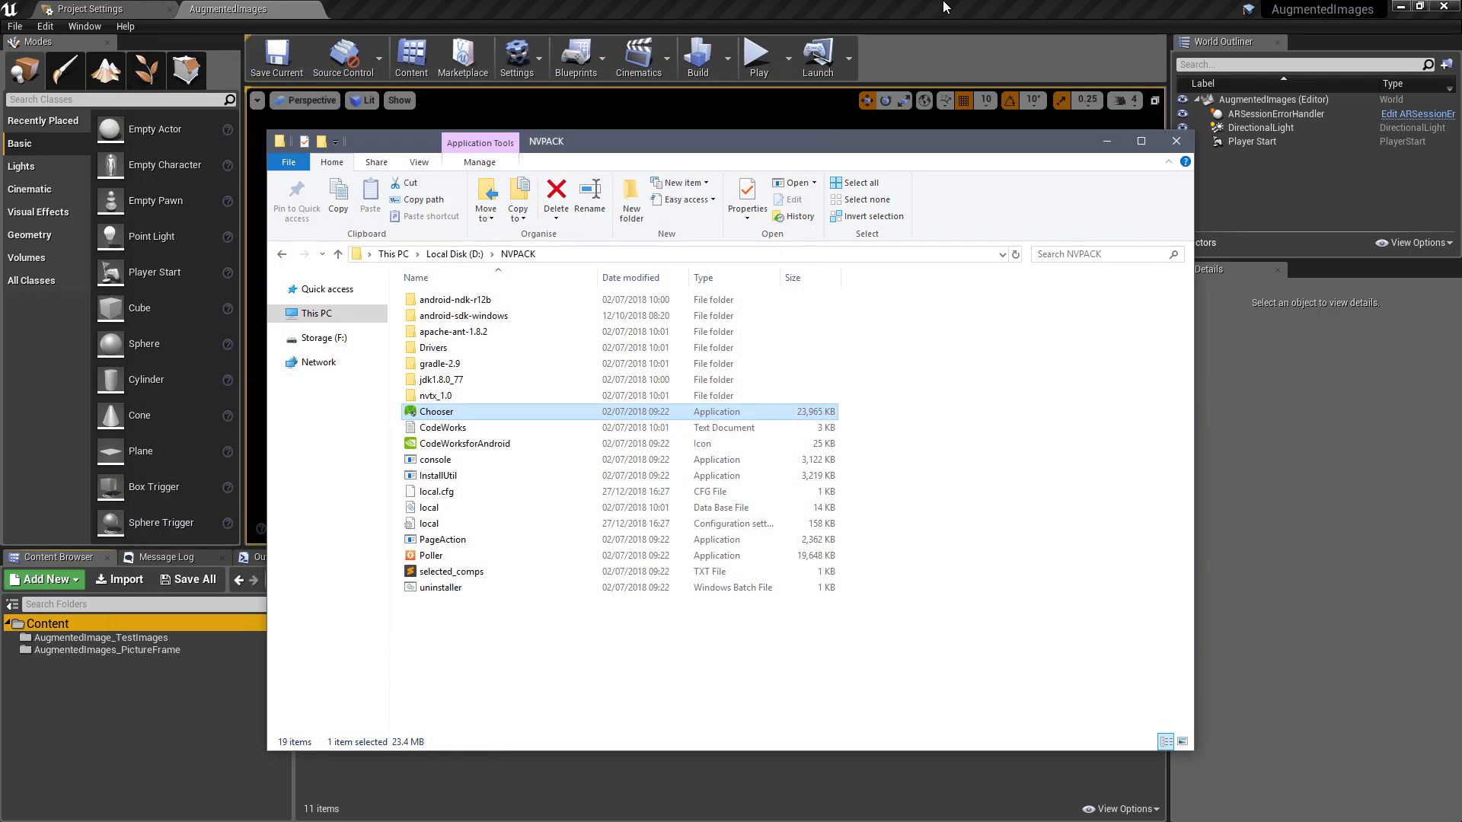
pyautogui.click(944, 6)
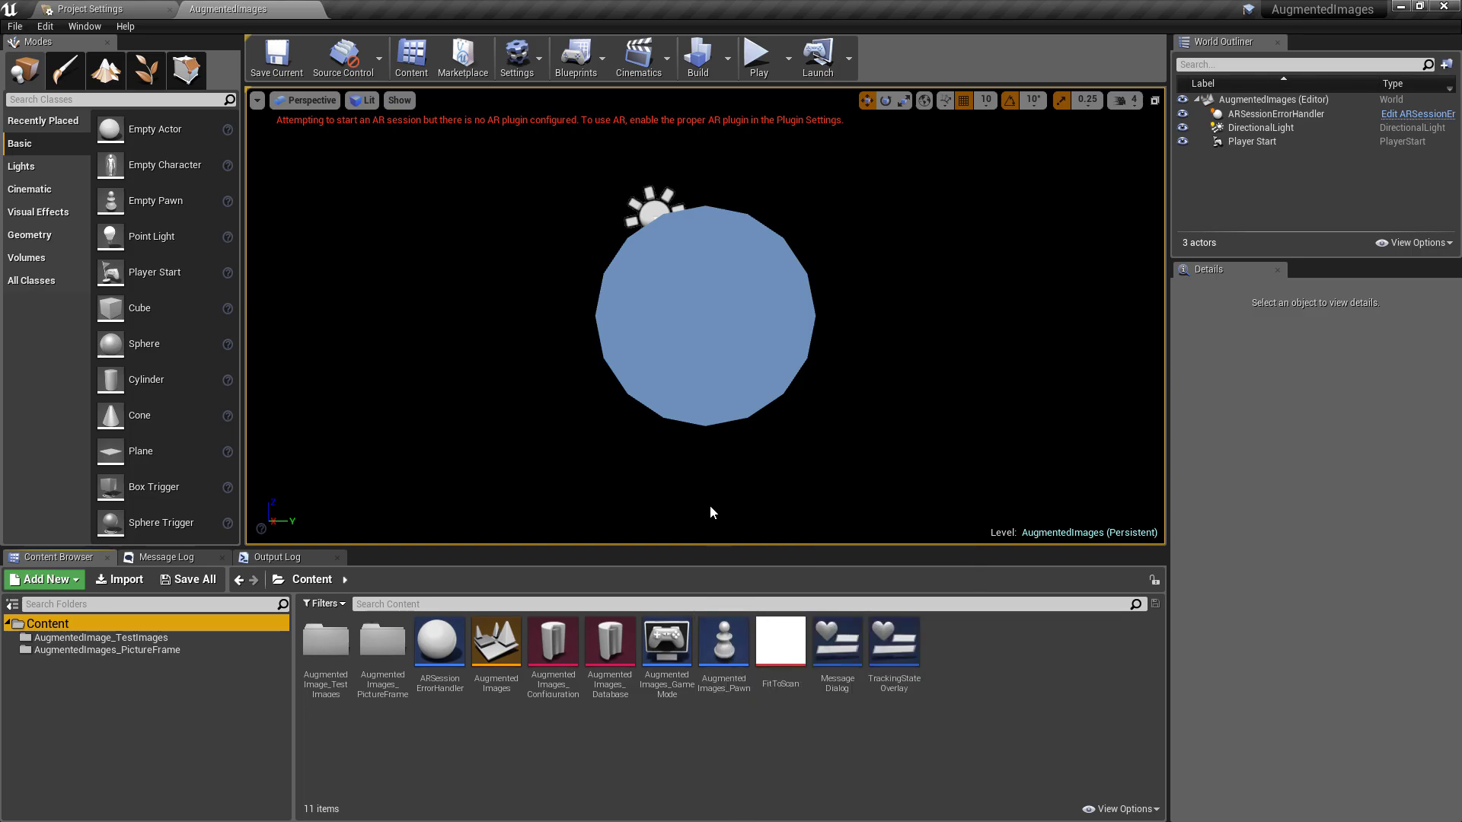
# - Open the AugmentedImages Level Blueprint and inspect the Event BeginPlay chain
pyautogui.click(593, 63)
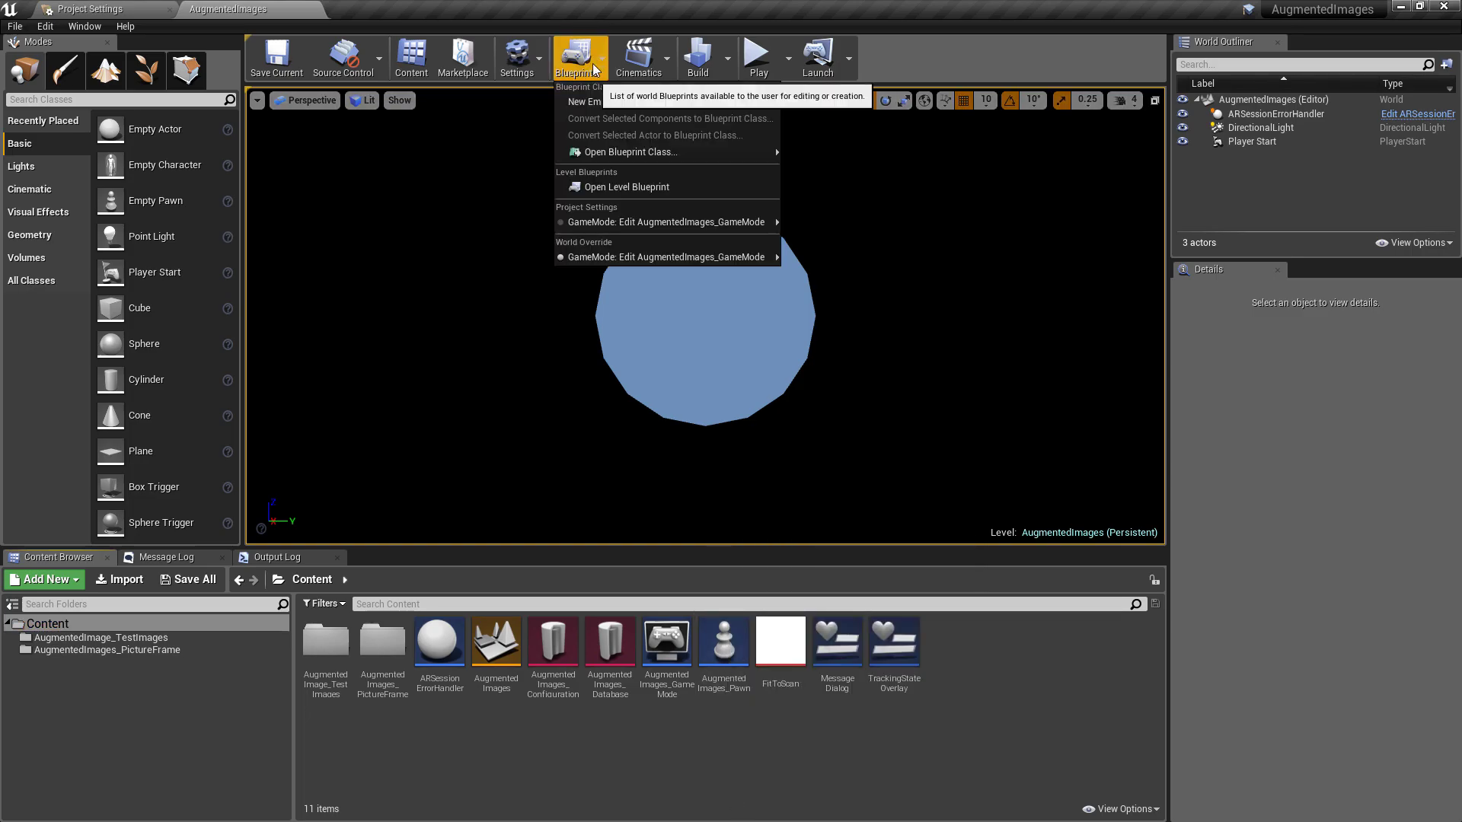
pyautogui.click(650, 189)
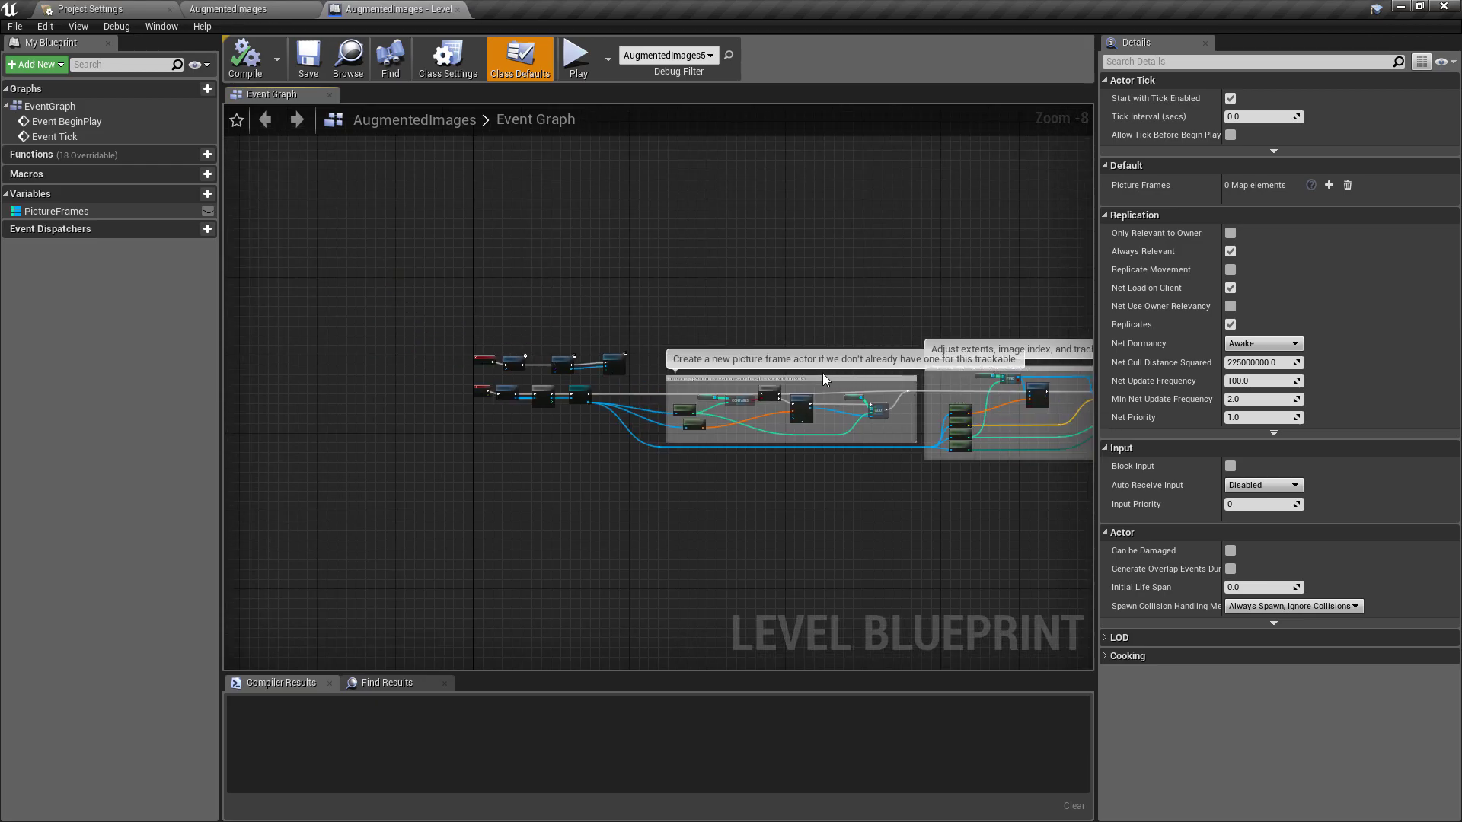
pyautogui.scroll(4, 592, 394)
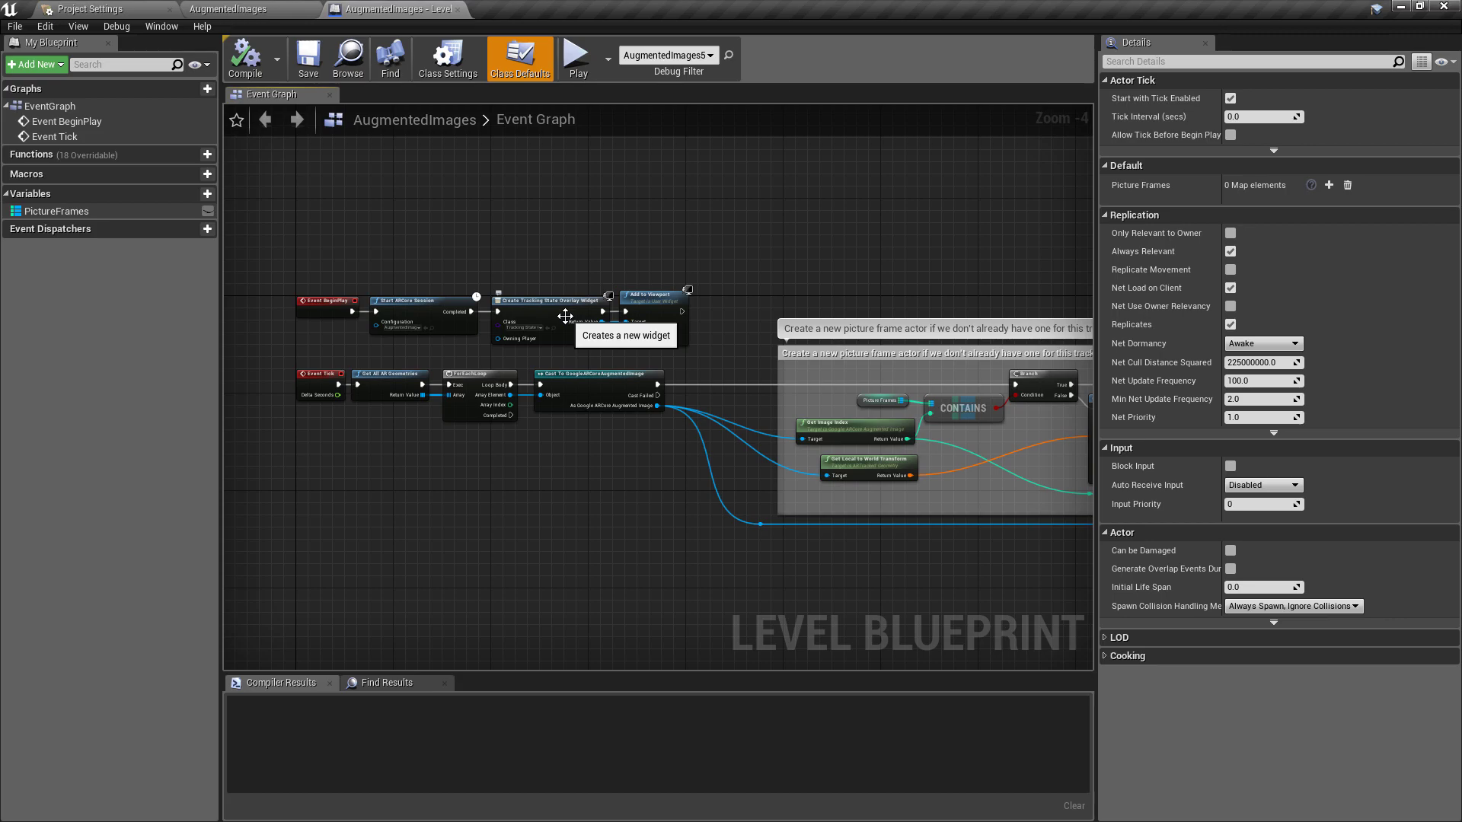
pyautogui.scroll(4, 565, 316)
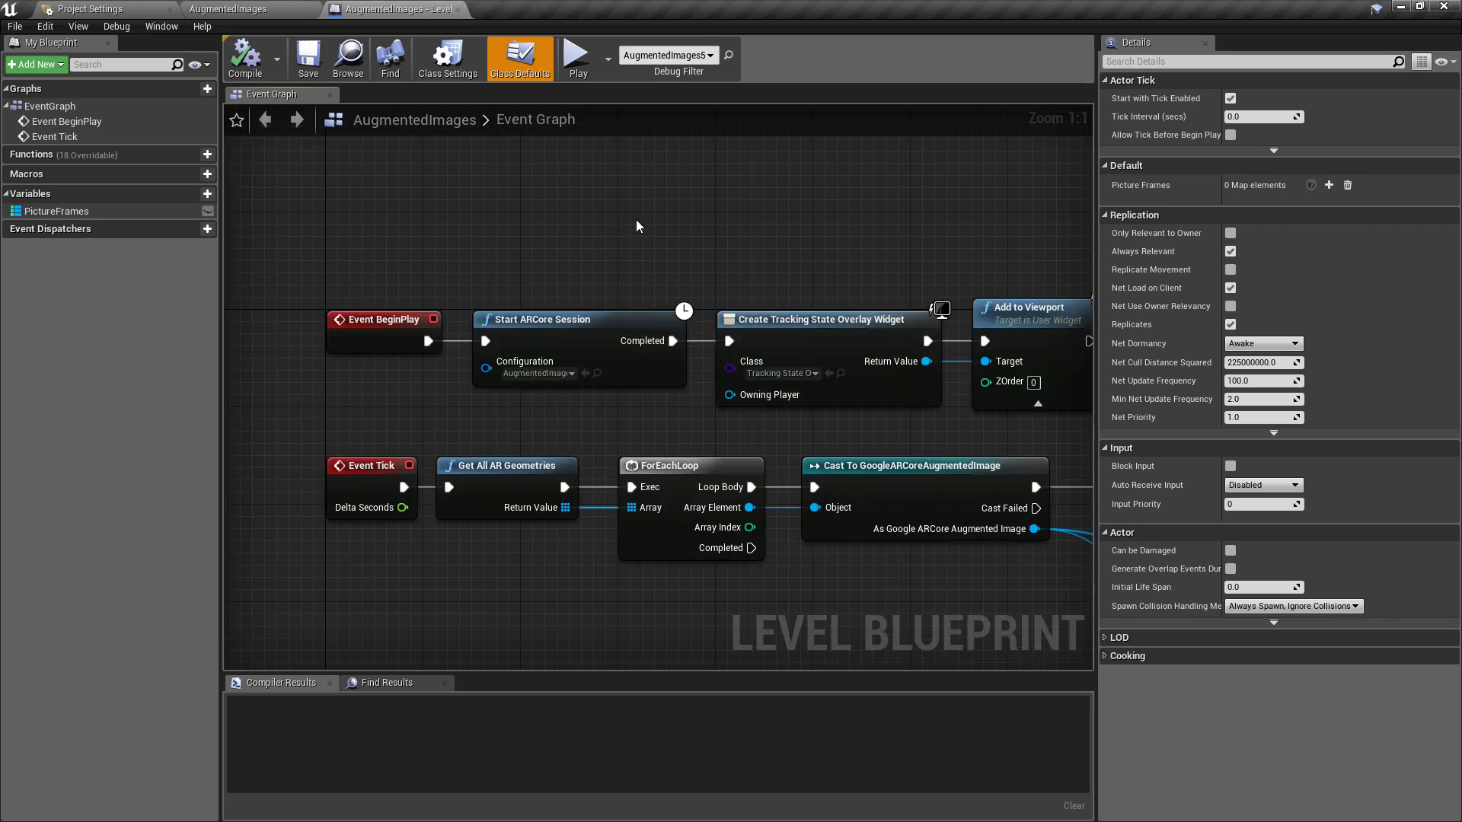
pyautogui.moveTo(661, 213); pyautogui.dragTo(615, 211, button='right')
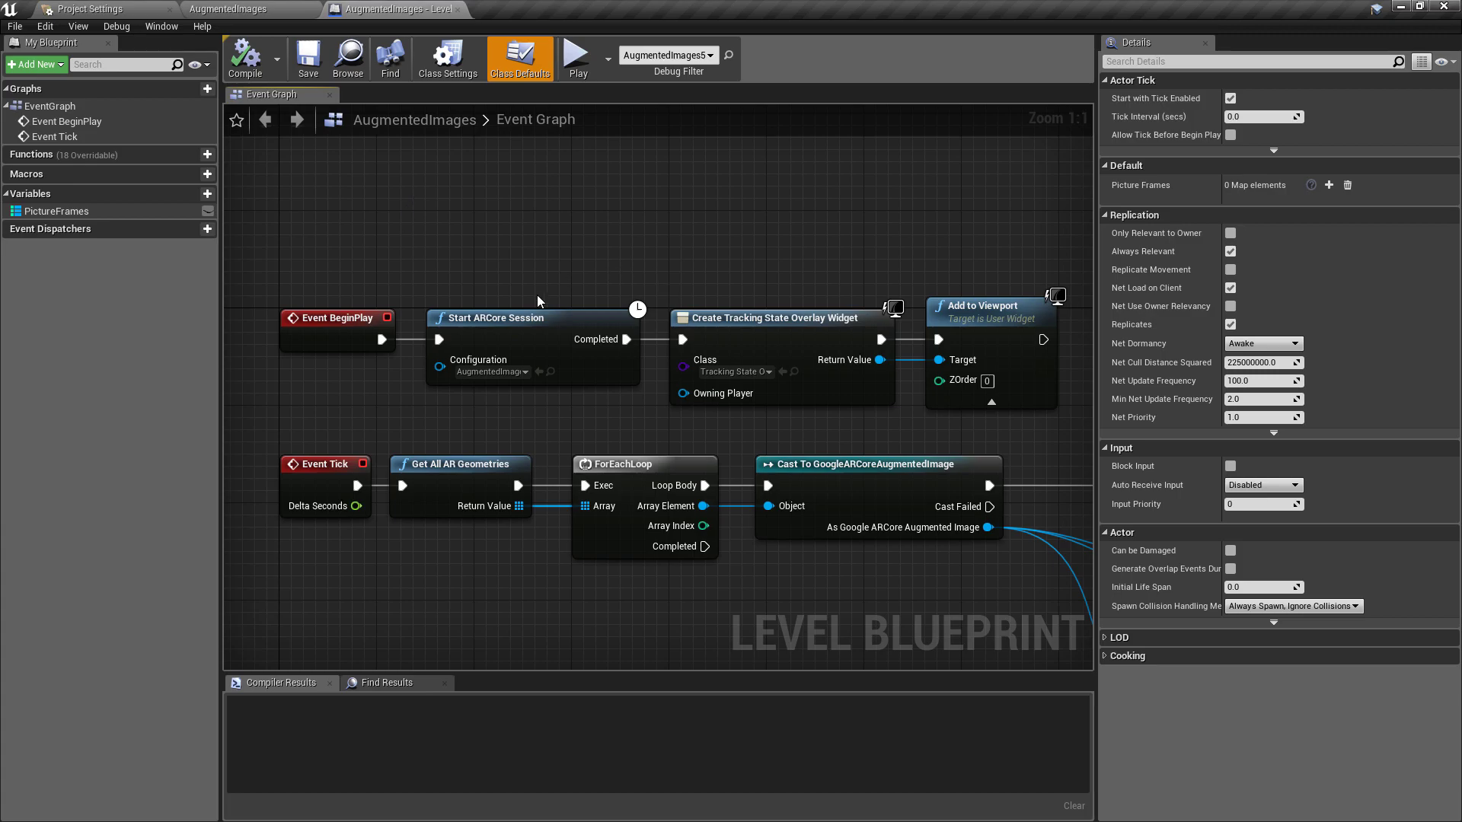
# - Open the AugmentedImages_Configuration data asset referenced by the Start ARCore Session node
pyautogui.click(562, 330)
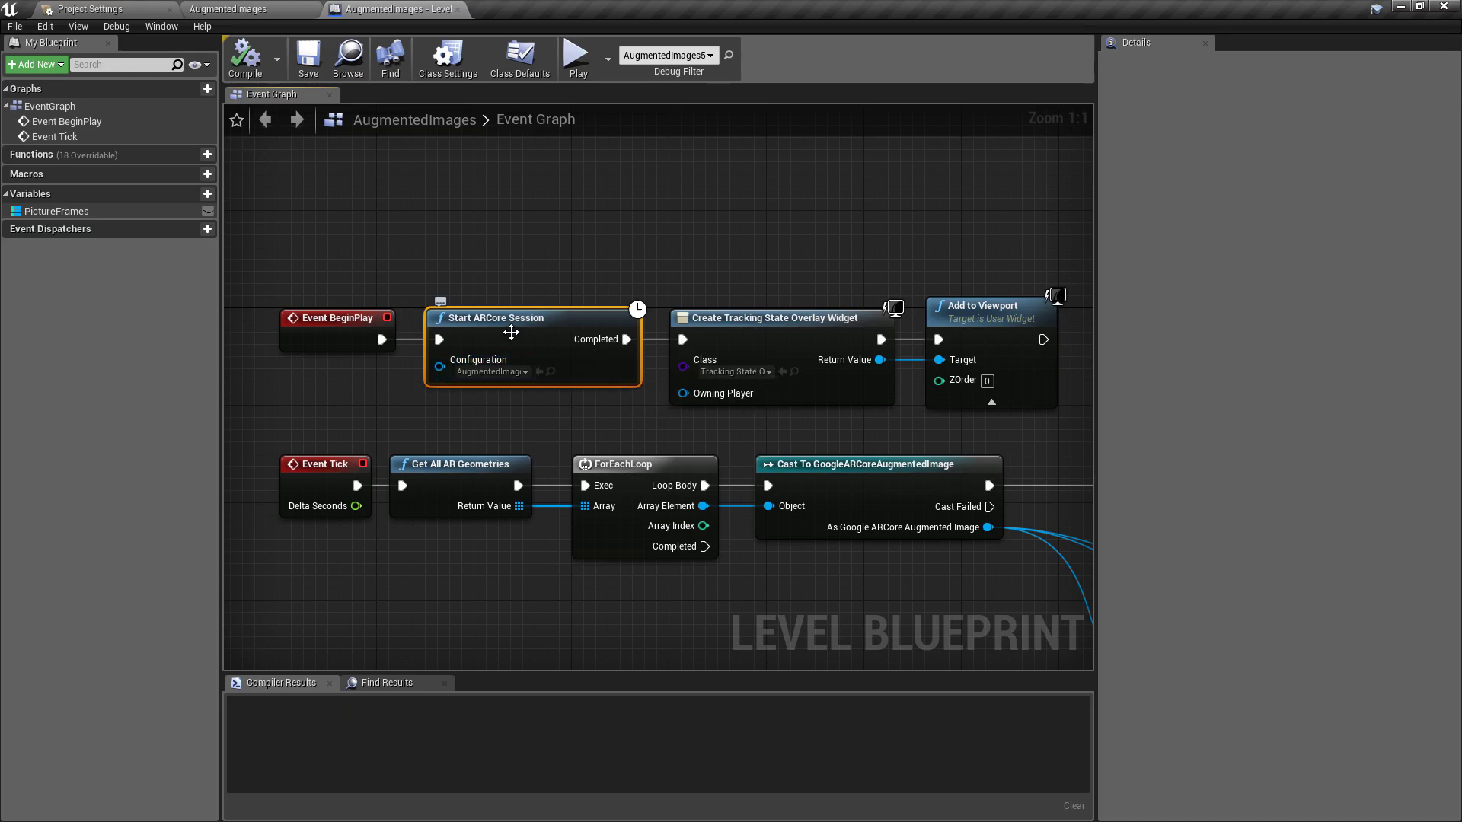
pyautogui.click(550, 371)
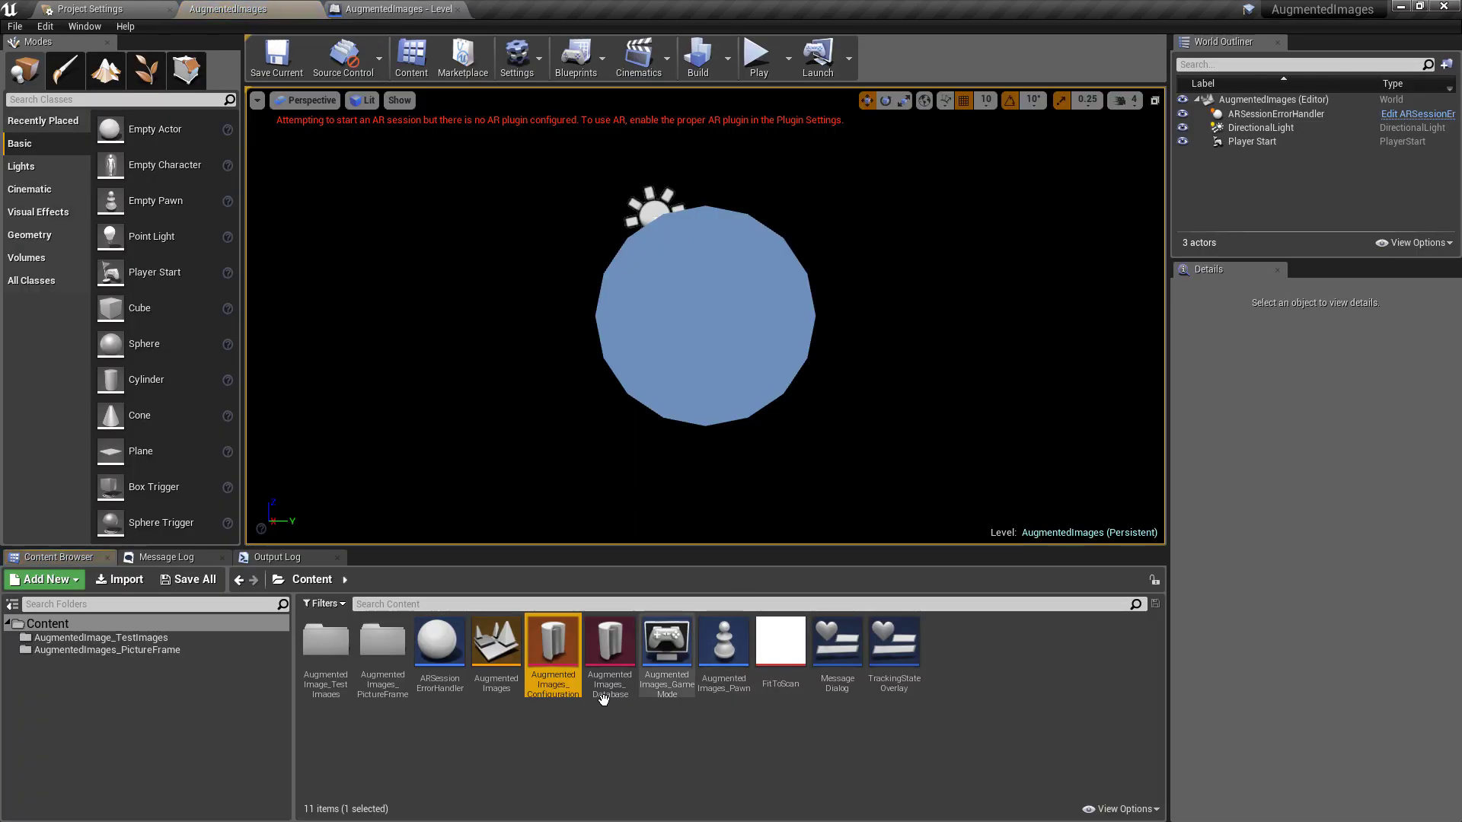
pyautogui.doubleClick(571, 655)
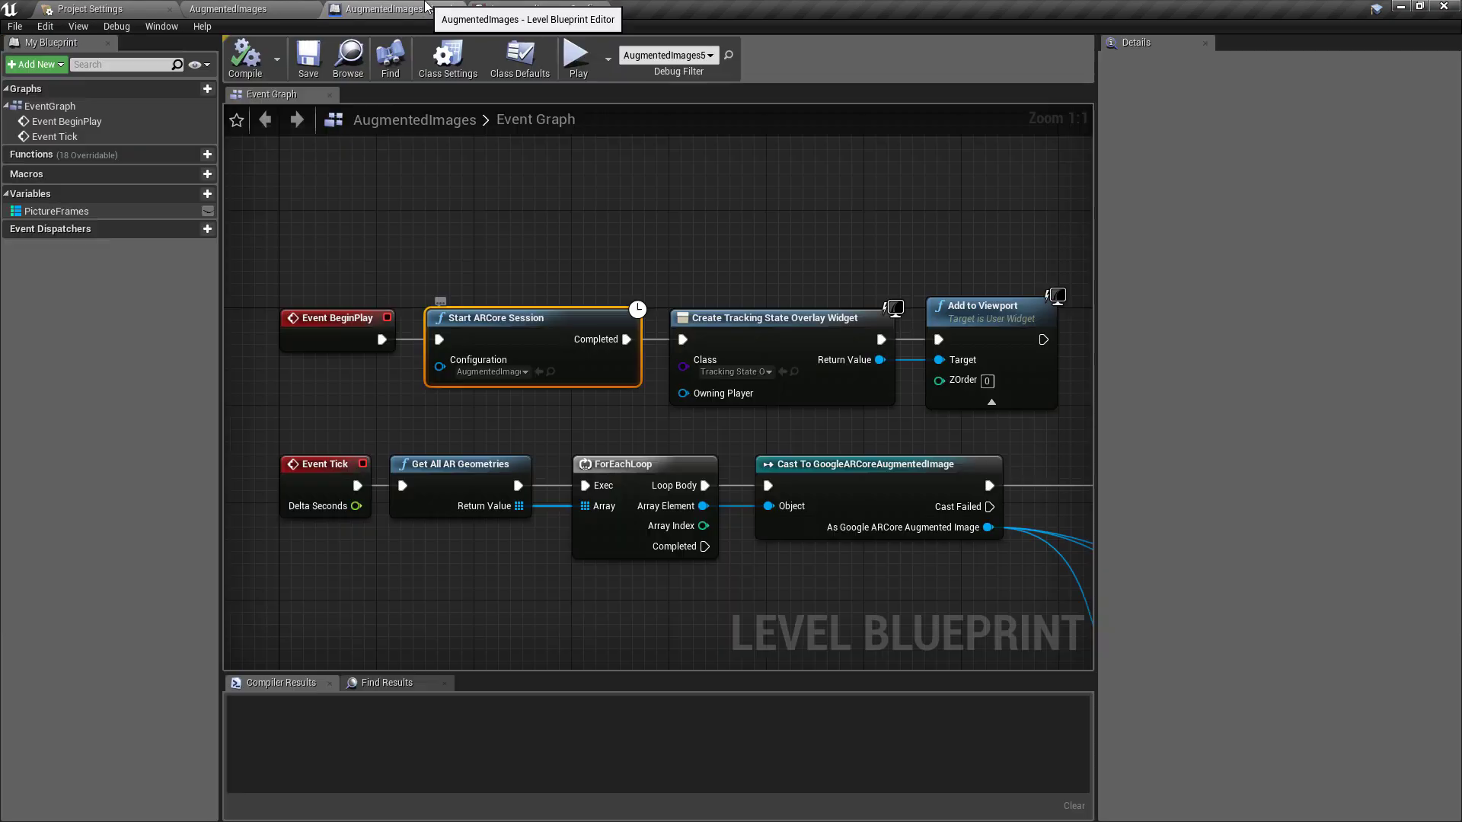
# - From the Level Blueprint, find and open the TrackingStateOverlay widget used by the Create Tracking State Overlay Widget node
pyautogui.click(428, 9)
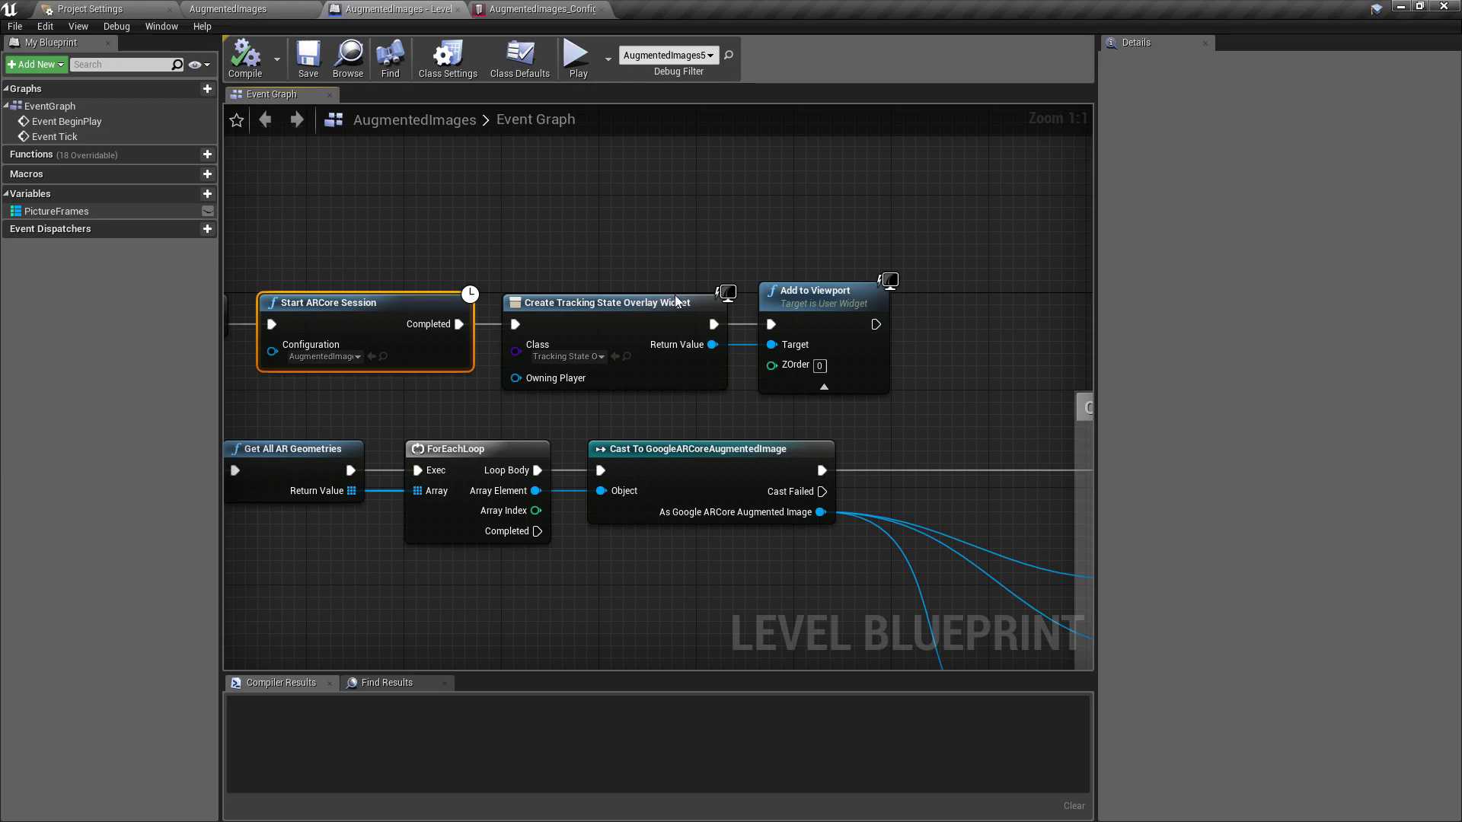
pyautogui.click(624, 357)
pyautogui.doubleClick(901, 668)
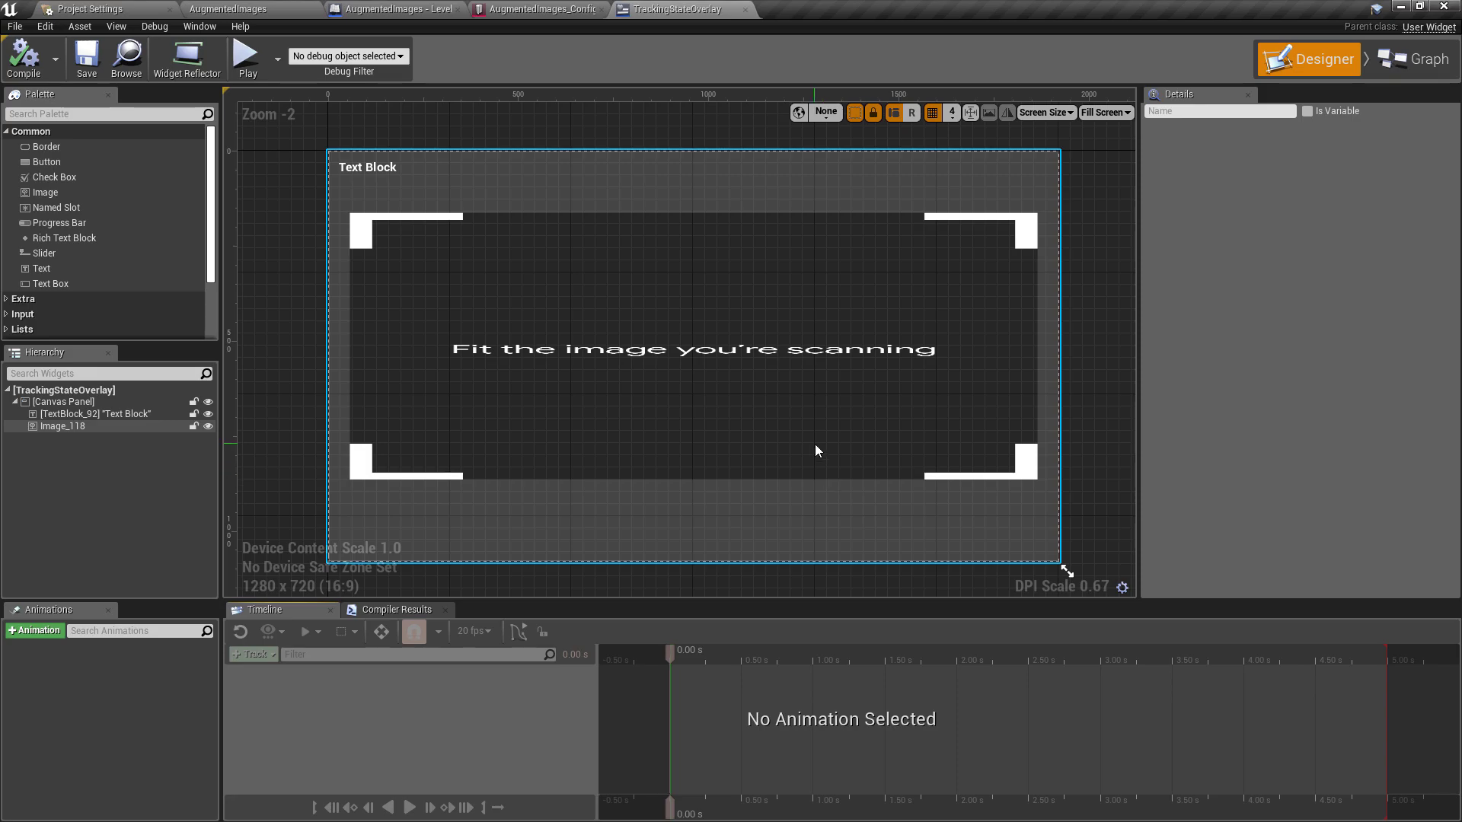
# - Return to the Level Blueprint and select the Get All AR Geometries and ForEachLoop nodes in the Event Tick chain
pyautogui.click(400, 8)
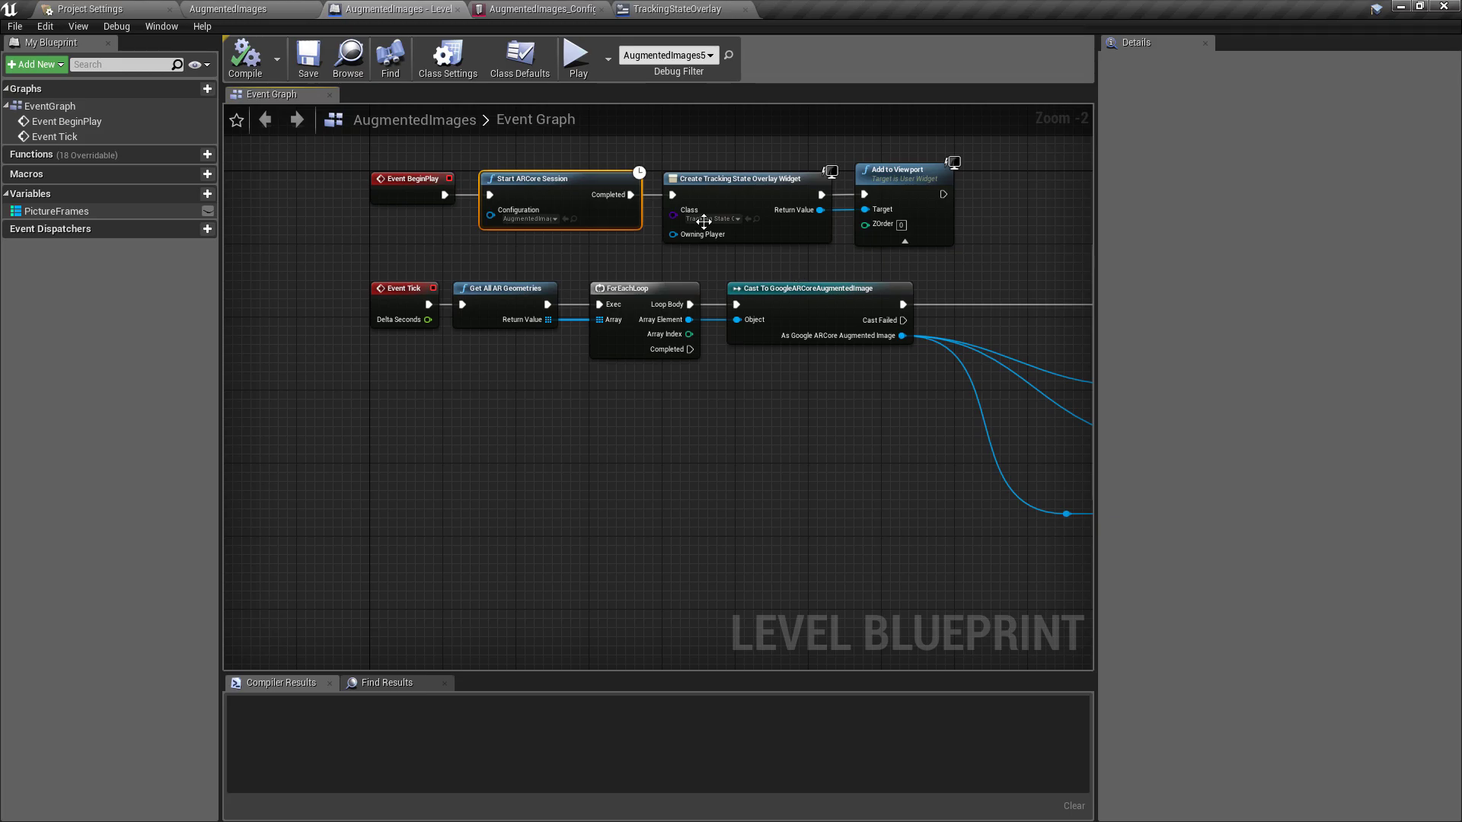
pyautogui.moveTo(478, 267); pyautogui.dragTo(635, 367)
pyautogui.moveTo(851, 274); pyautogui.dragTo(728, 277, button='right')
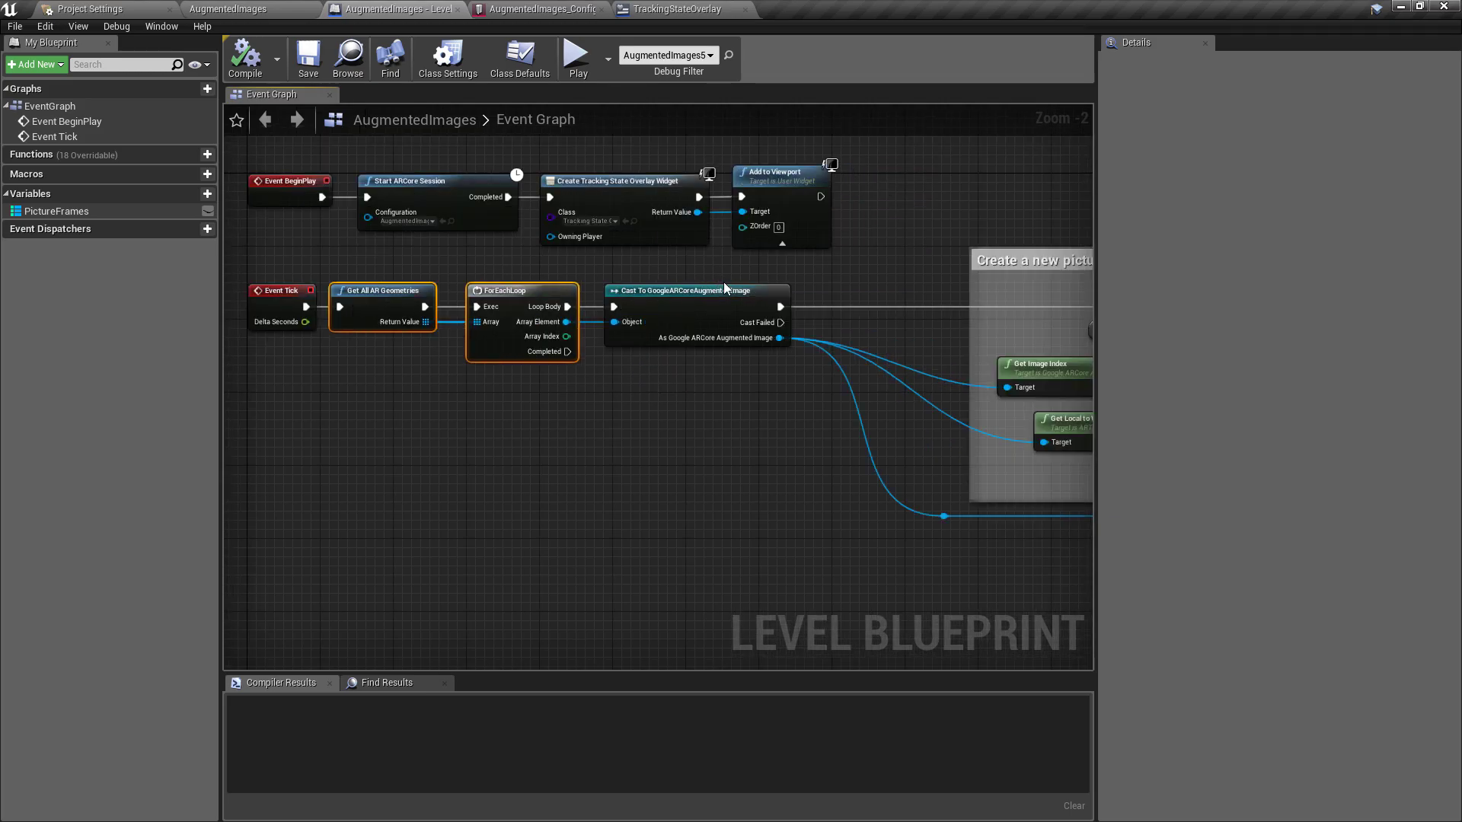
# - Select the Cast To GoogleARCoreAugmentedImage node in the Event Tick chain and follow its output connections
pyautogui.click(729, 288)
pyautogui.scroll(2, 778, 340)
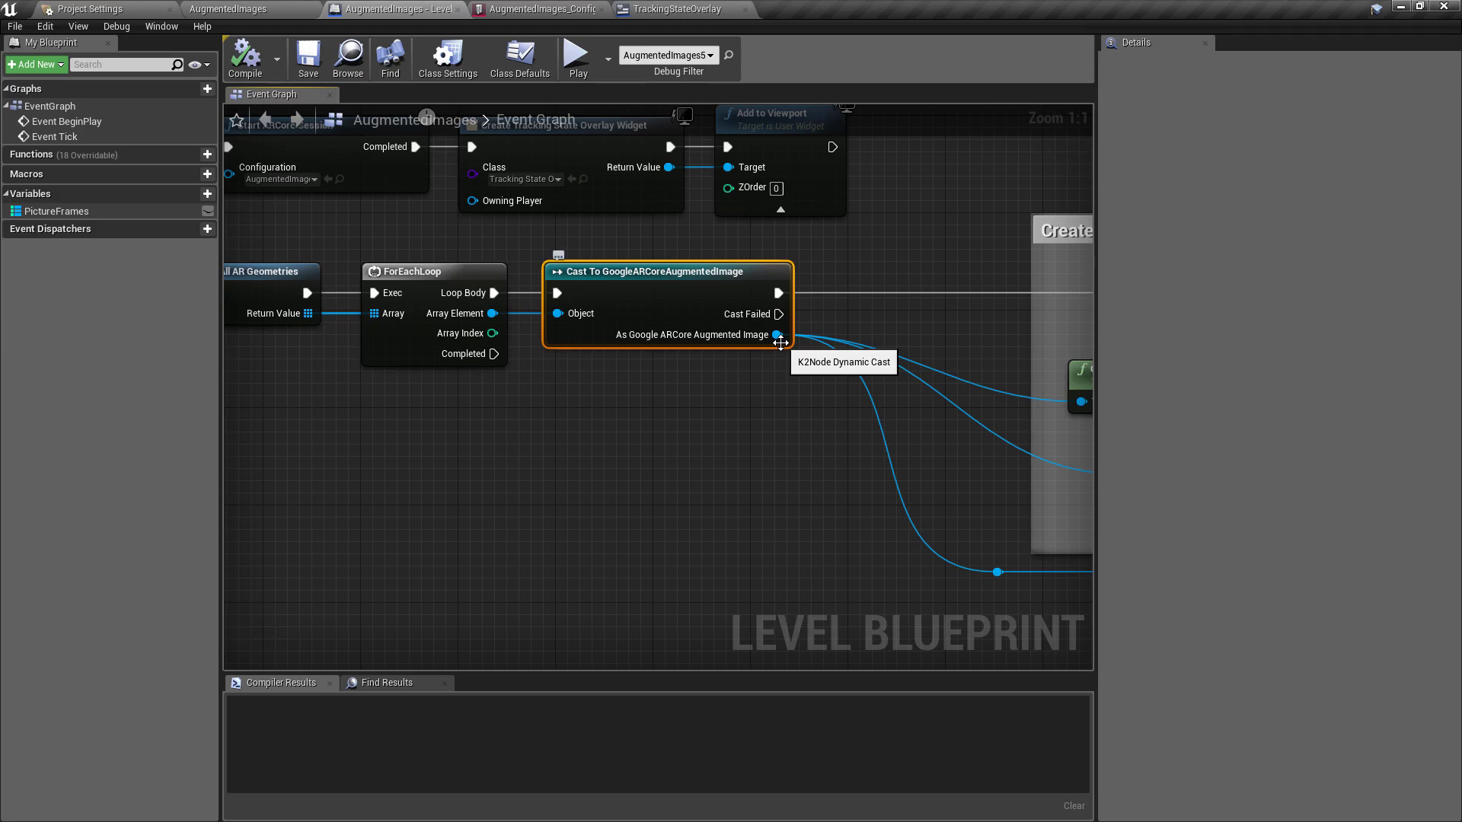
pyautogui.moveTo(781, 342); pyautogui.dragTo(564, 373, button='right')
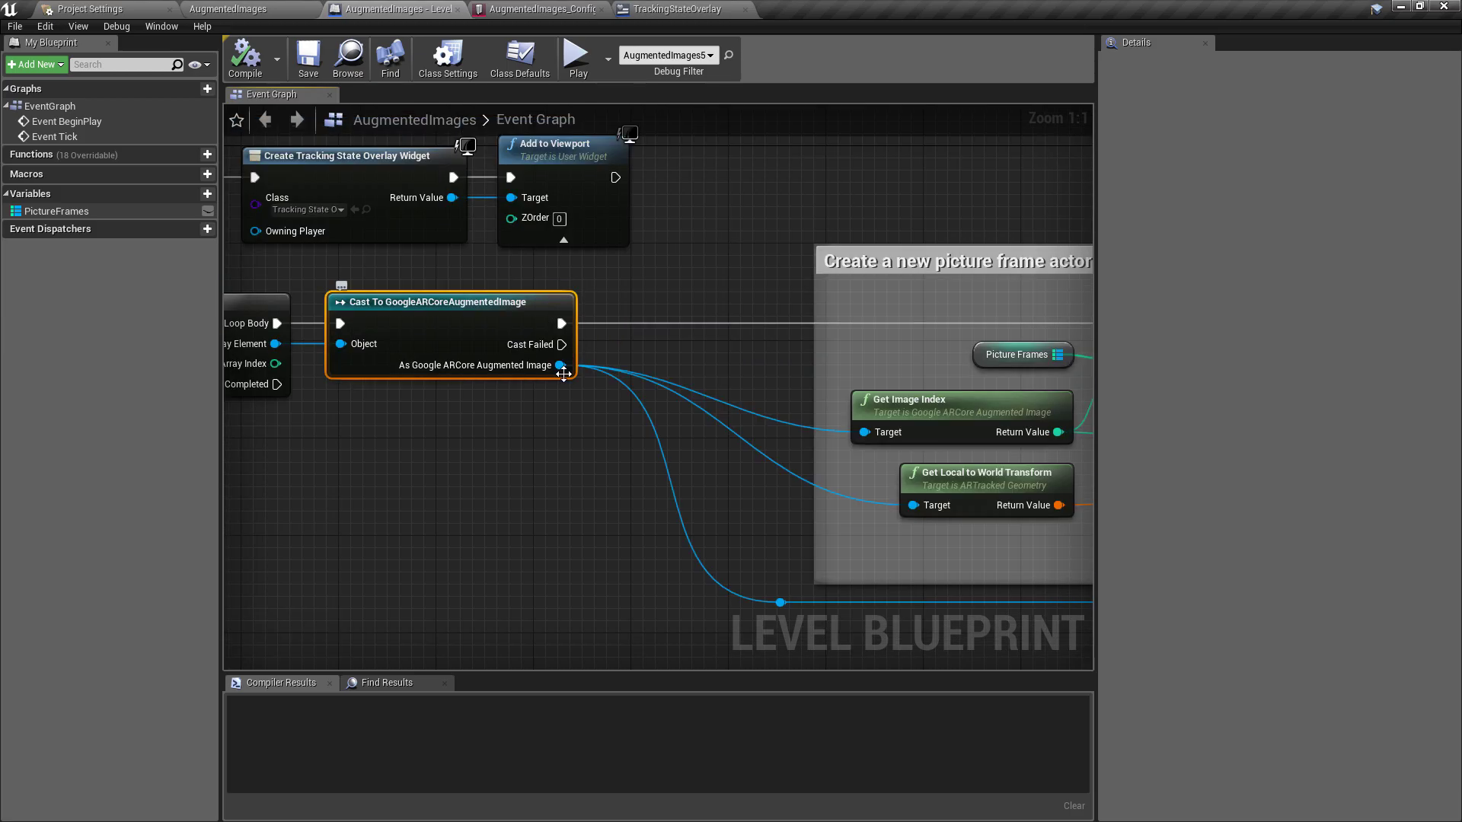
pyautogui.scroll(-2, 646, 272)
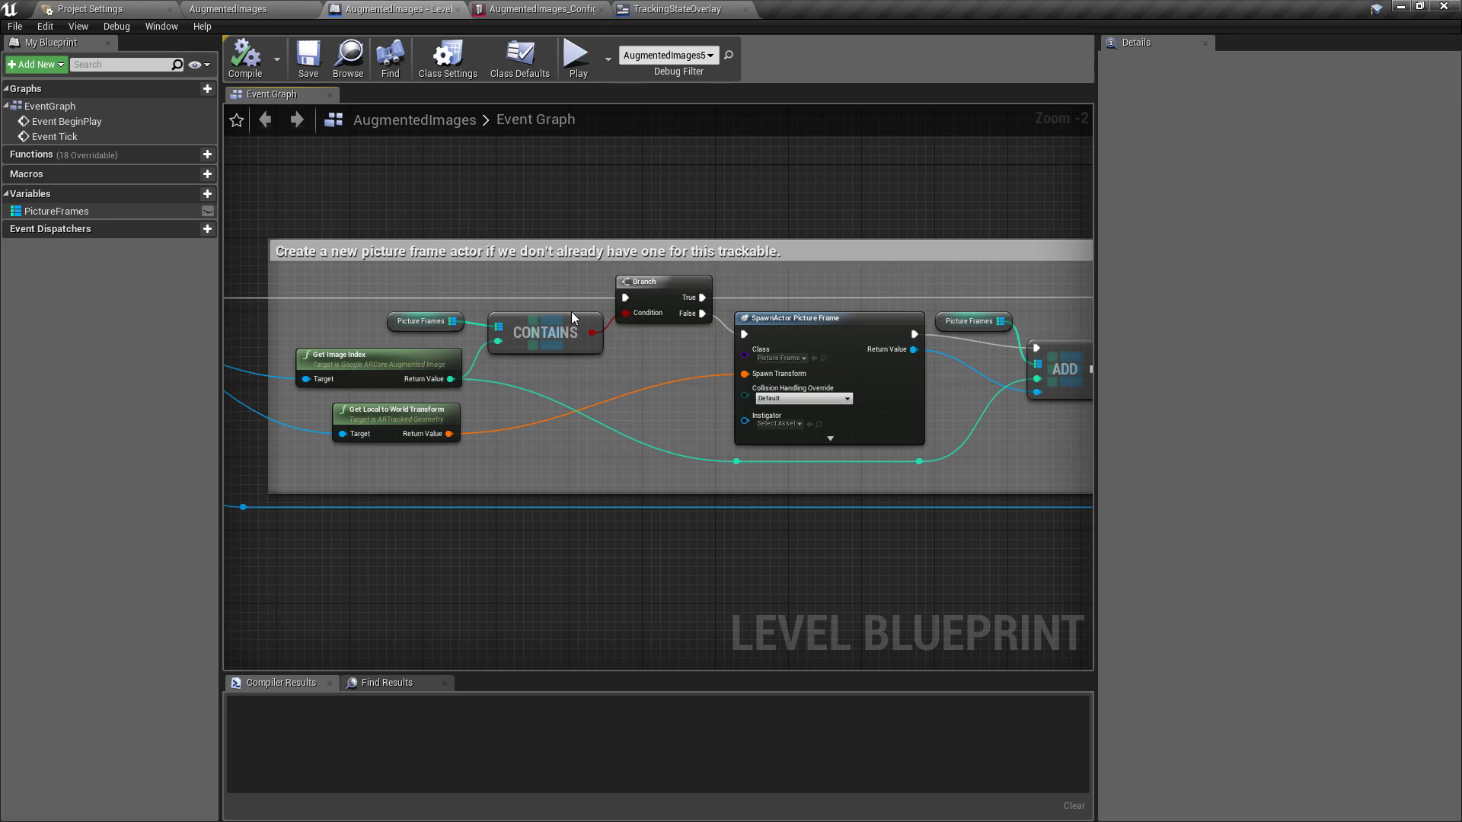
# - Inspect the Contains check, Branch and SpawnActor Picture Frame nodes in the group that creates a new picture frame actor
pyautogui.moveTo(402, 309); pyautogui.dragTo(667, 439)
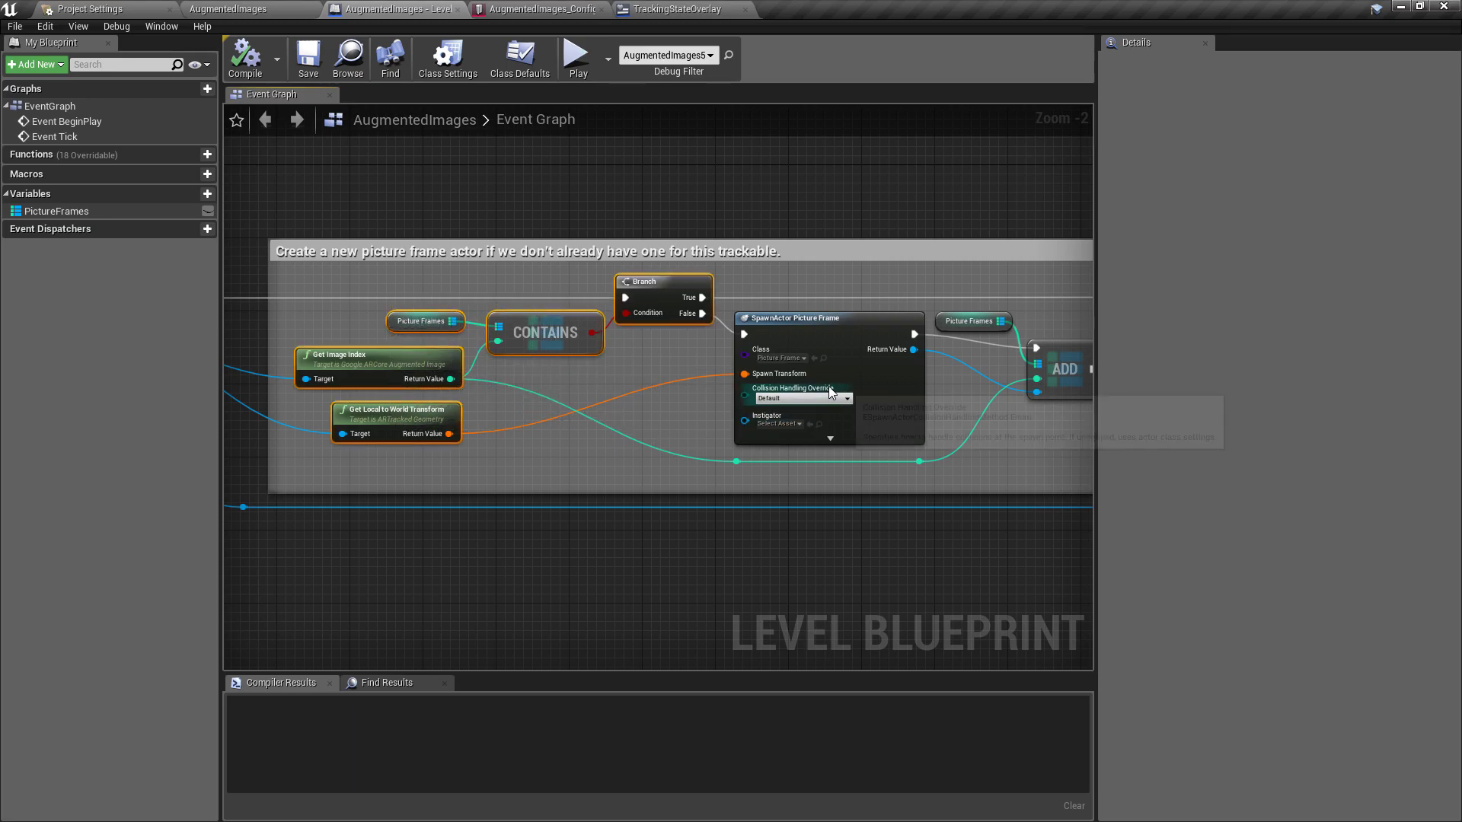
pyautogui.moveTo(858, 368); pyautogui.dragTo(705, 348, button='right')
pyautogui.click(706, 348)
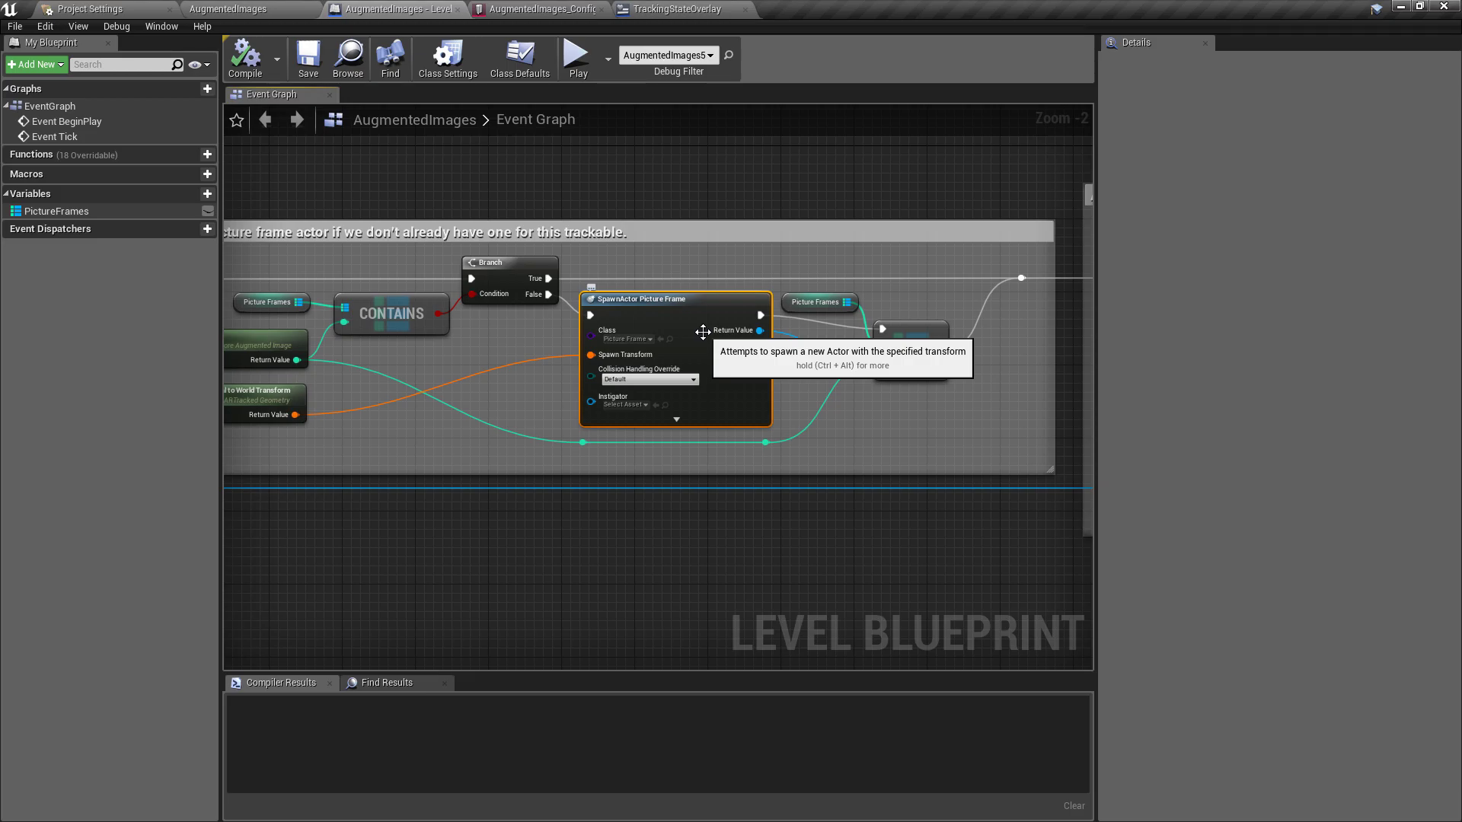
# - Inspect the group that adjusts extents, image index and tracking state, selecting its Set Extent and Set Image nodes
pyautogui.moveTo(702, 332); pyautogui.dragTo(114, 340, button='right')
pyautogui.scroll(-1, 574, 195)
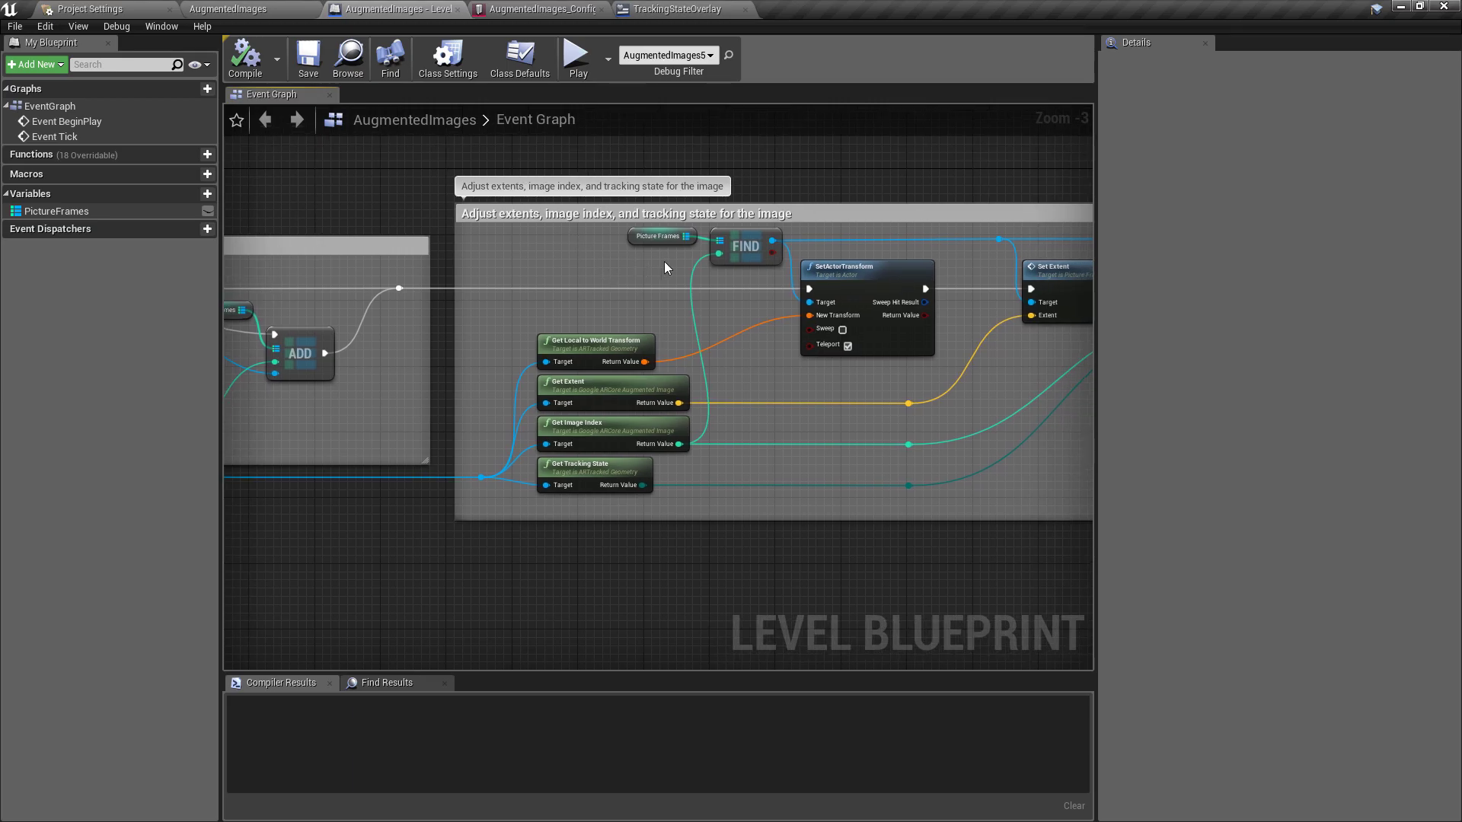
pyautogui.moveTo(840, 286); pyautogui.dragTo(723, 308, button='right')
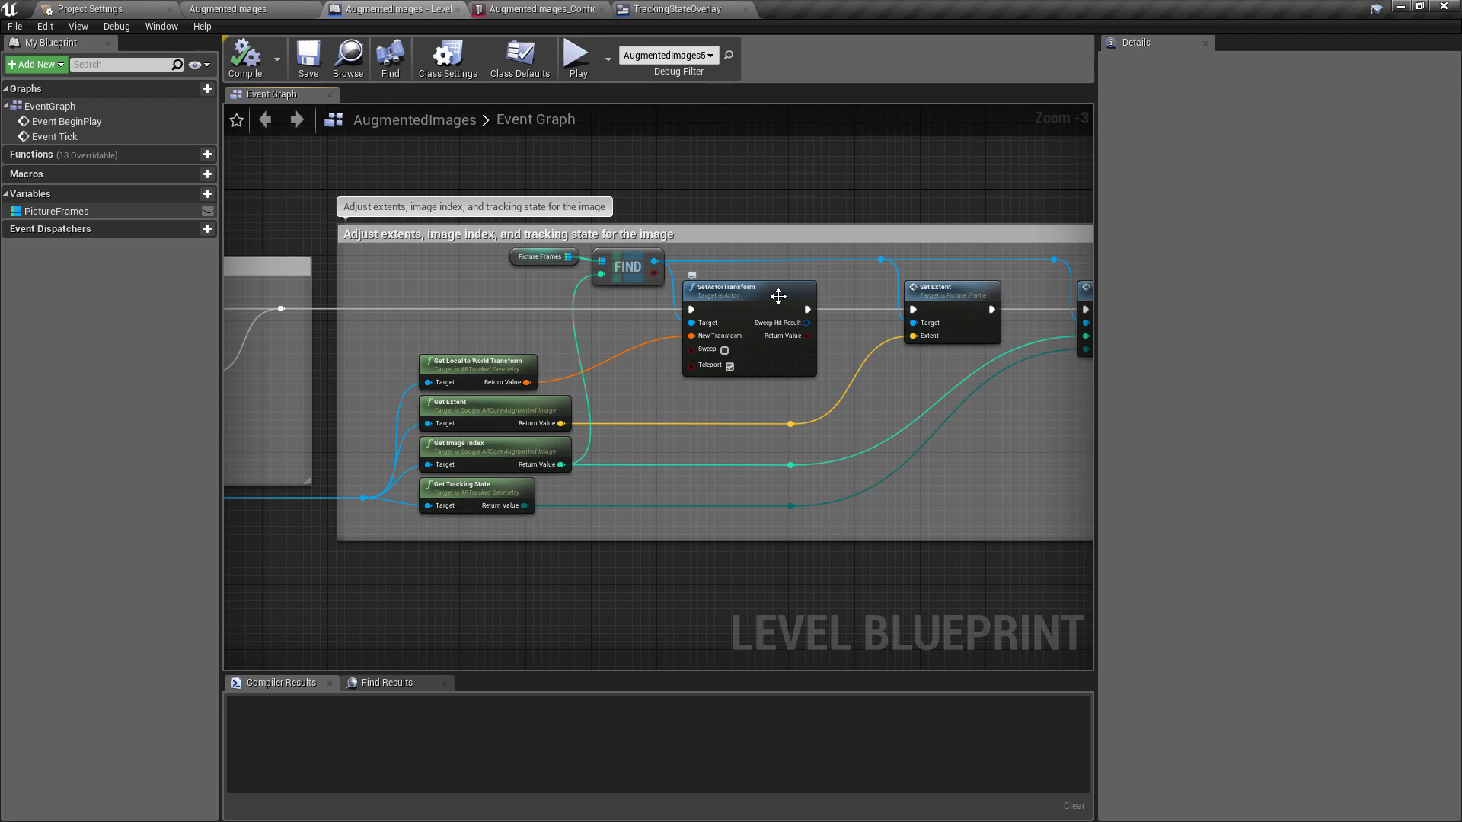
pyautogui.moveTo(779, 296); pyautogui.dragTo(643, 349, button='right')
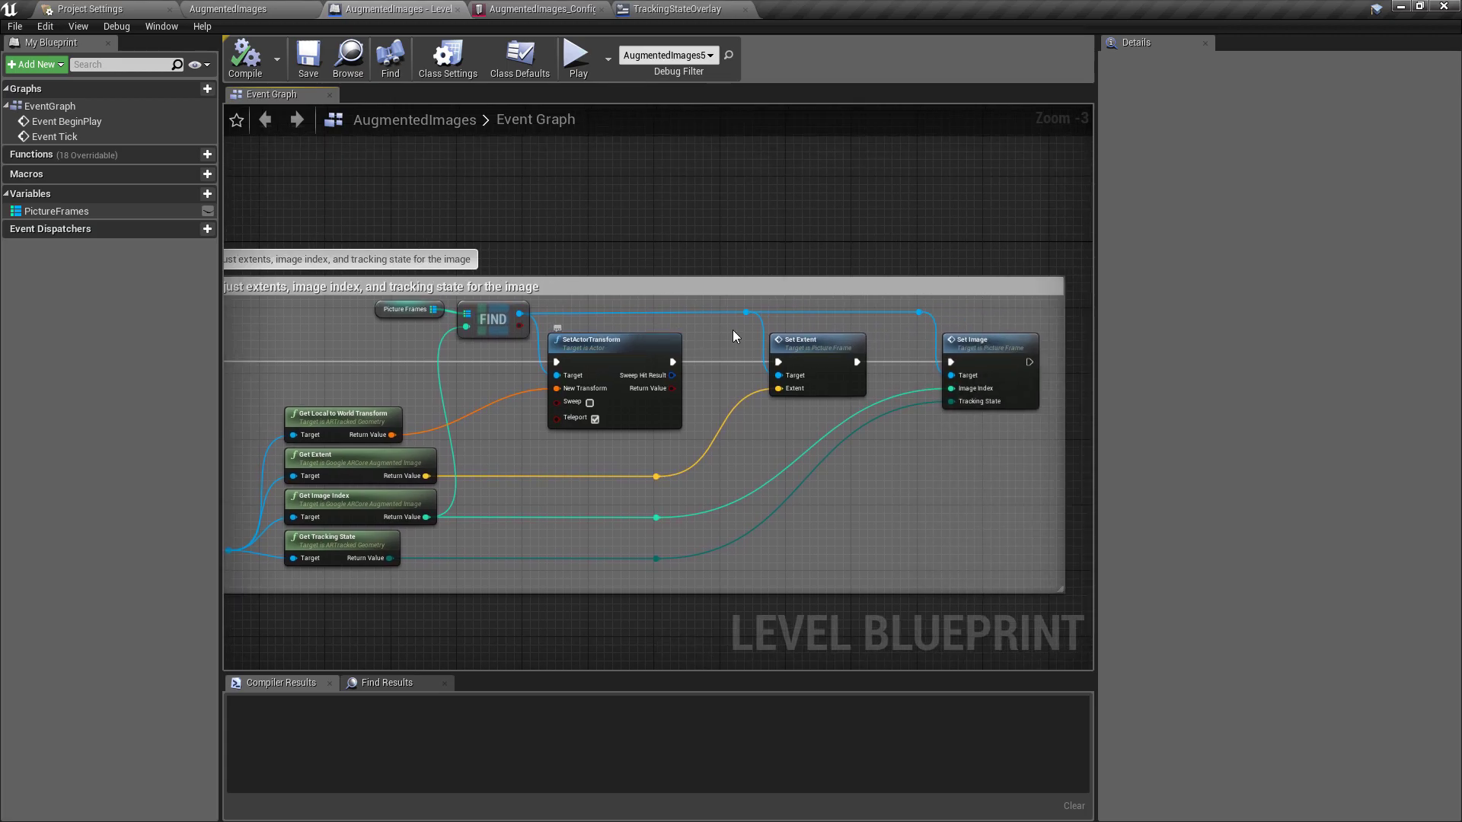
pyautogui.moveTo(802, 317); pyautogui.dragTo(956, 440)
pyautogui.scroll(-2, 864, 426)
pyautogui.scroll(1, 795, 427)
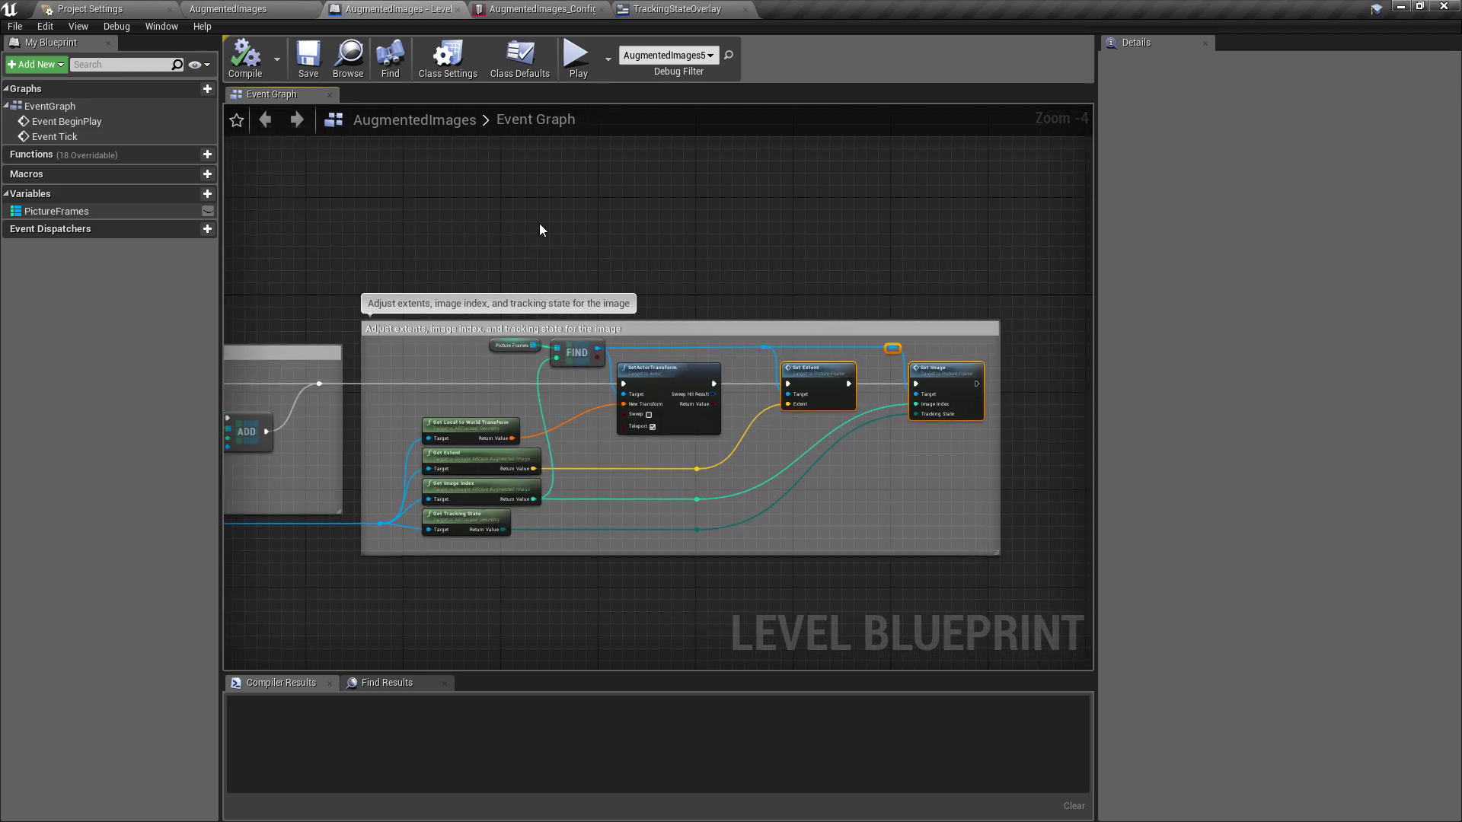
# - Review the whole Level Blueprint graph and select both commented groups, the picture frame creation and the image adjustment
pyautogui.moveTo(539, 229); pyautogui.dragTo(987, 197, button='right')
pyautogui.scroll(-2, 987, 198)
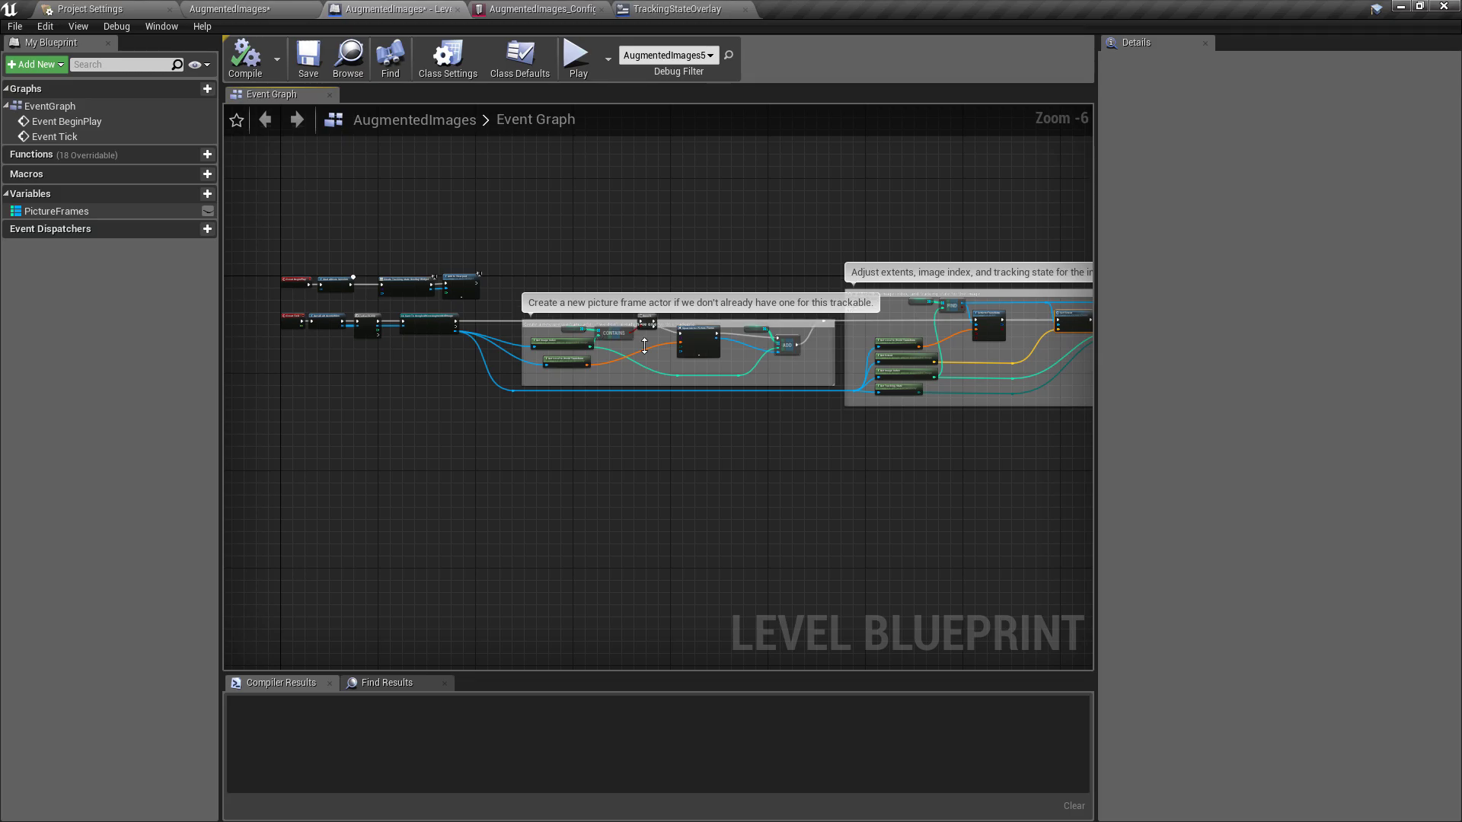
pyautogui.moveTo(707, 369); pyautogui.dragTo(505, 368, button='right')
pyautogui.moveTo(328, 309); pyautogui.dragTo(984, 477)
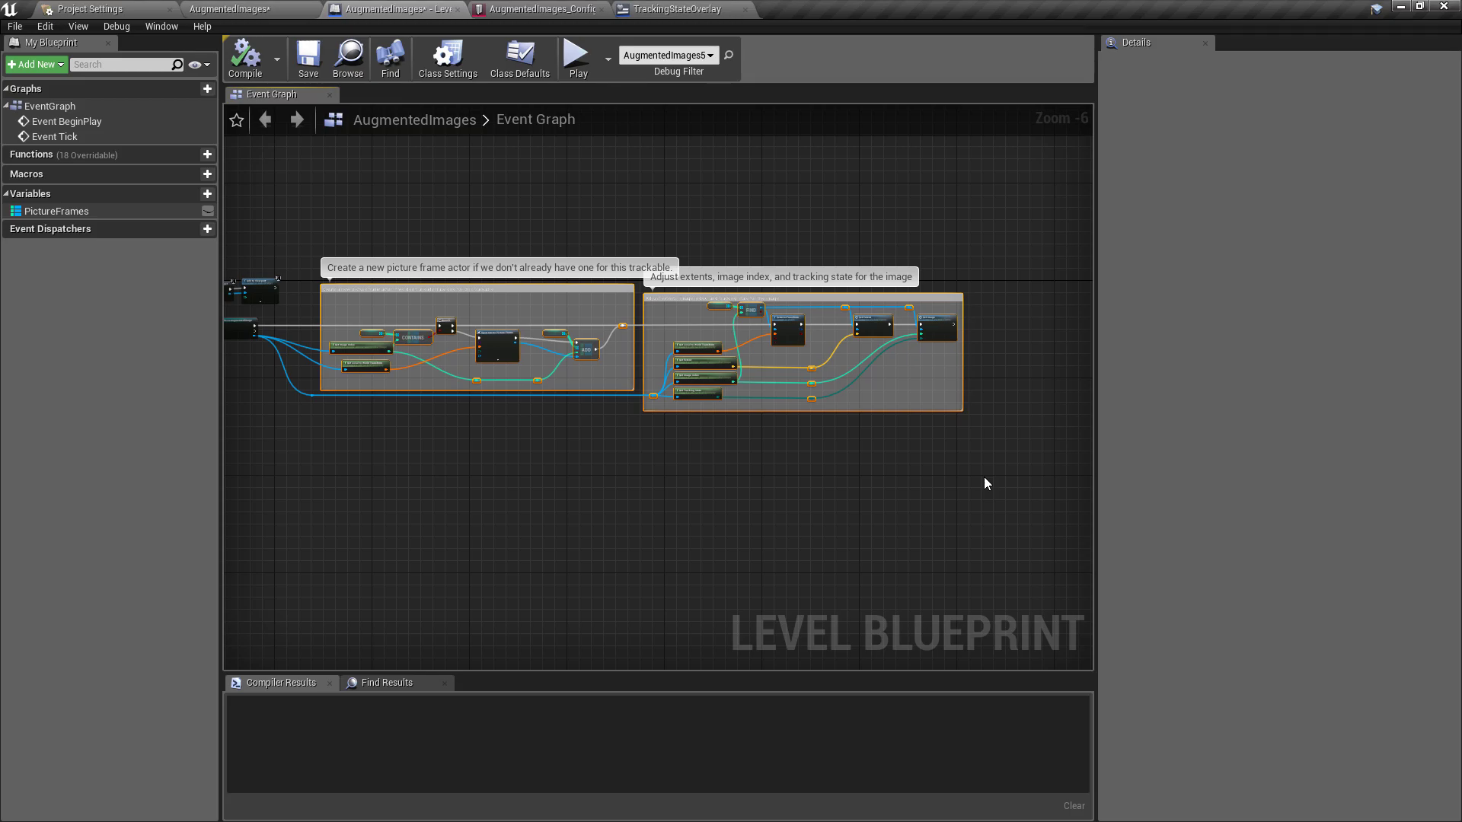
pyautogui.scroll(2, 984, 477)
pyautogui.moveTo(436, 345); pyautogui.dragTo(837, 422, button='right')
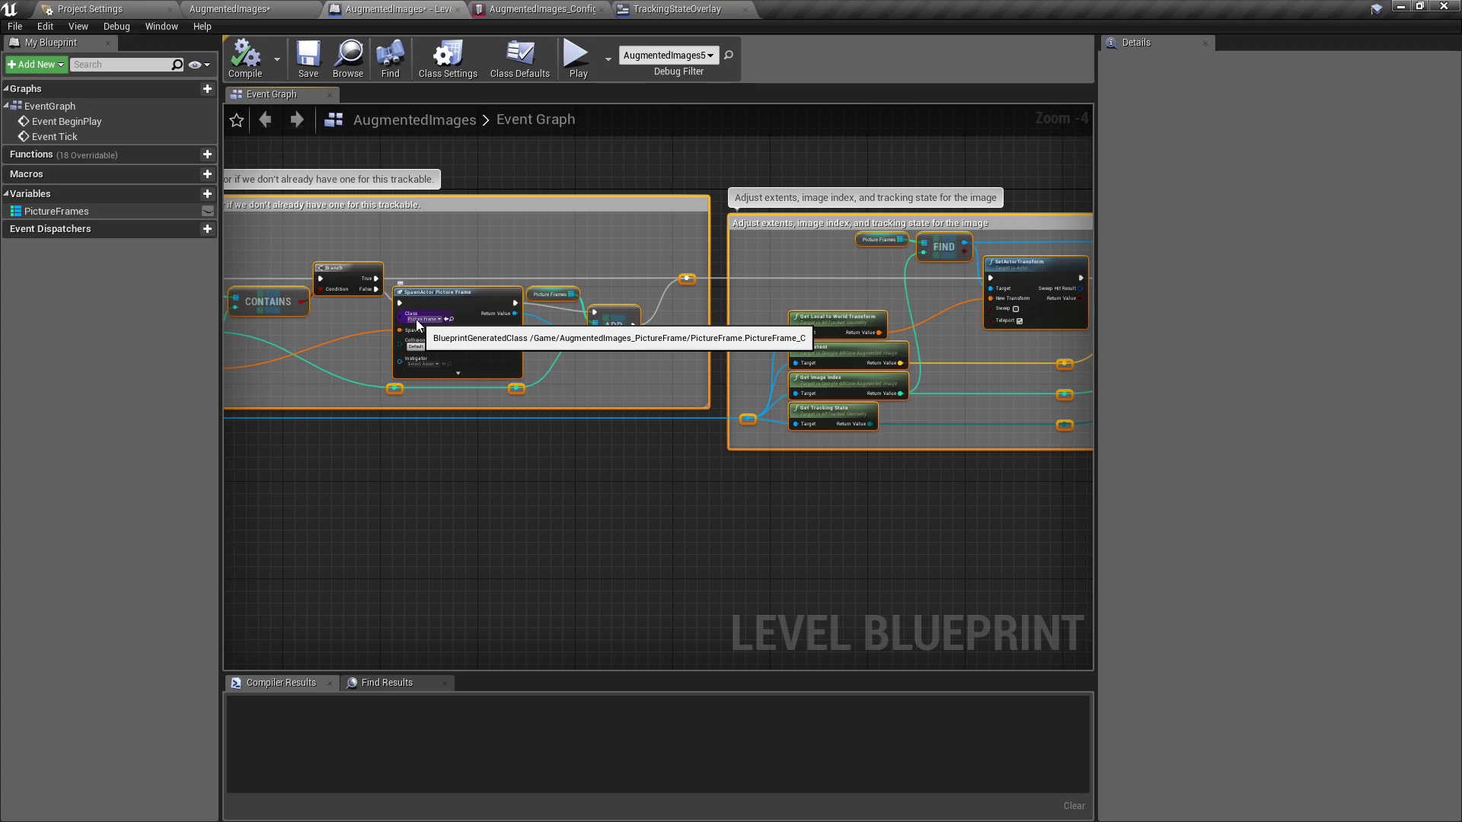
# - Open the AugmentedImages_Configuration data asset from the Content Browser and examine its Augmented Image Database and AR settings
pyautogui.click(225, 9)
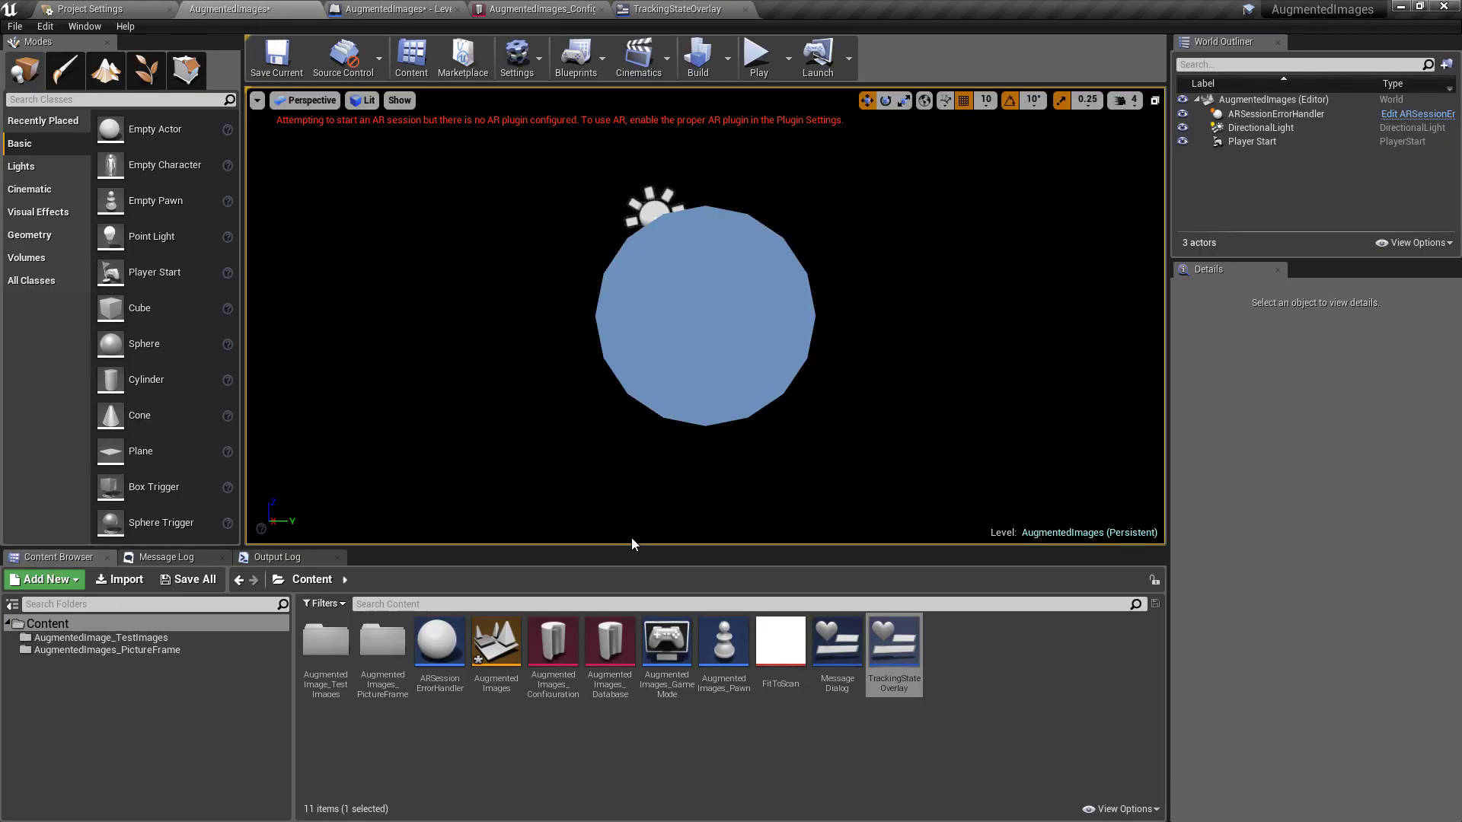
pyautogui.doubleClick(554, 643)
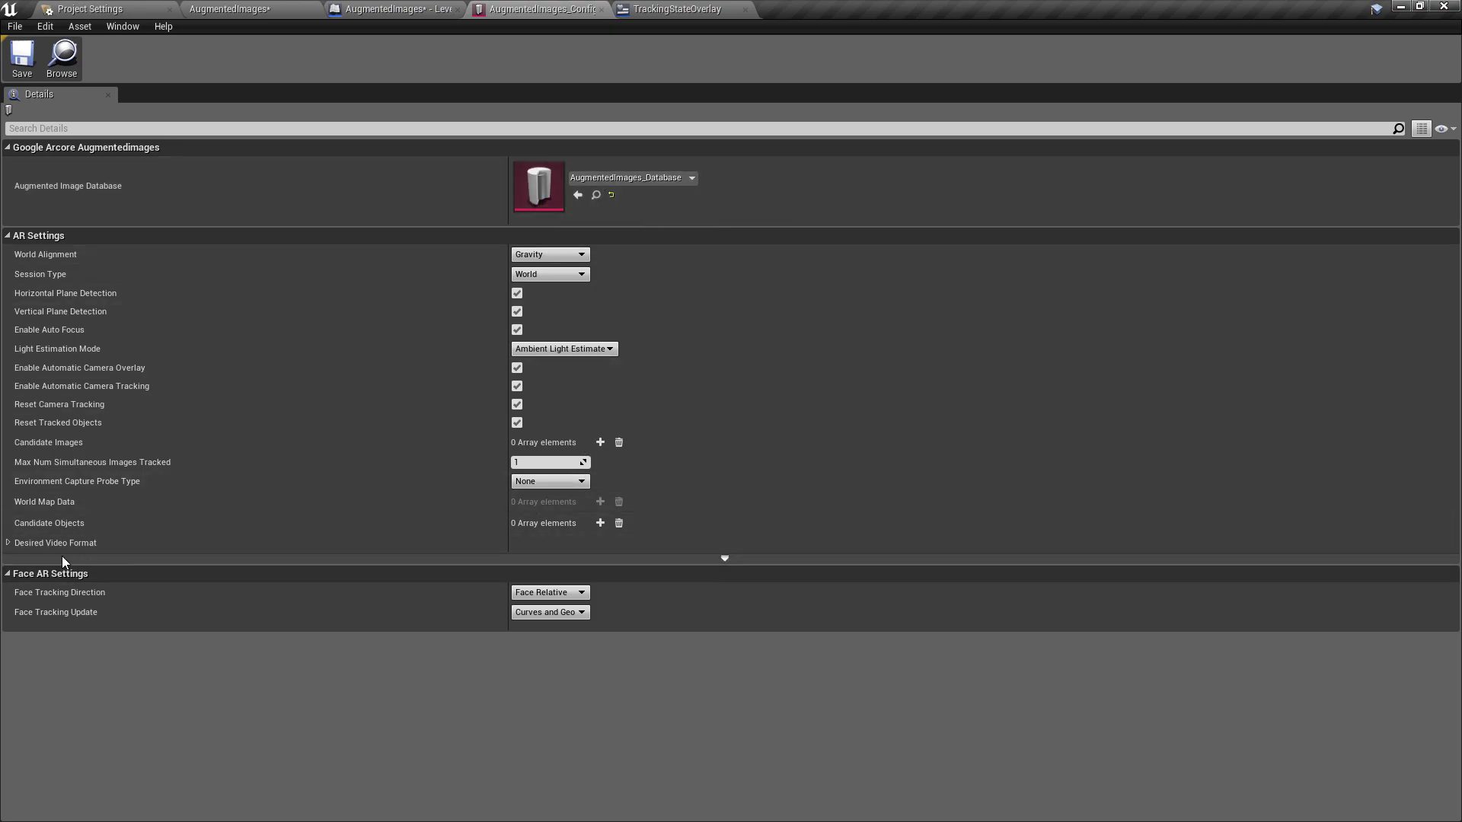
pyautogui.moveTo(18, 548)
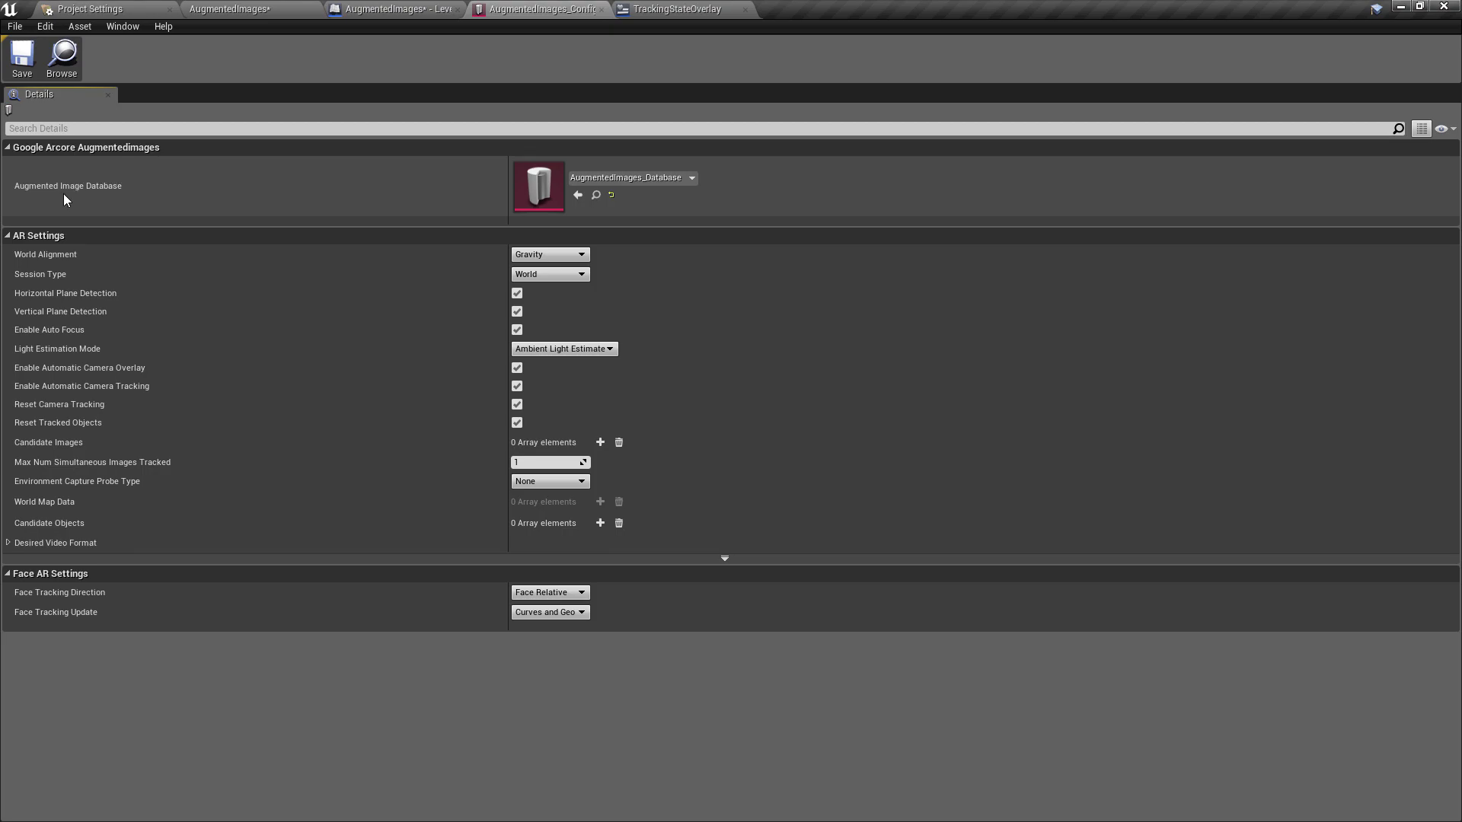
# - Locate and open the AugmentedImages_Database asset assigned in the configuration, and expand entry 0 to see its fields
pyautogui.click(597, 197)
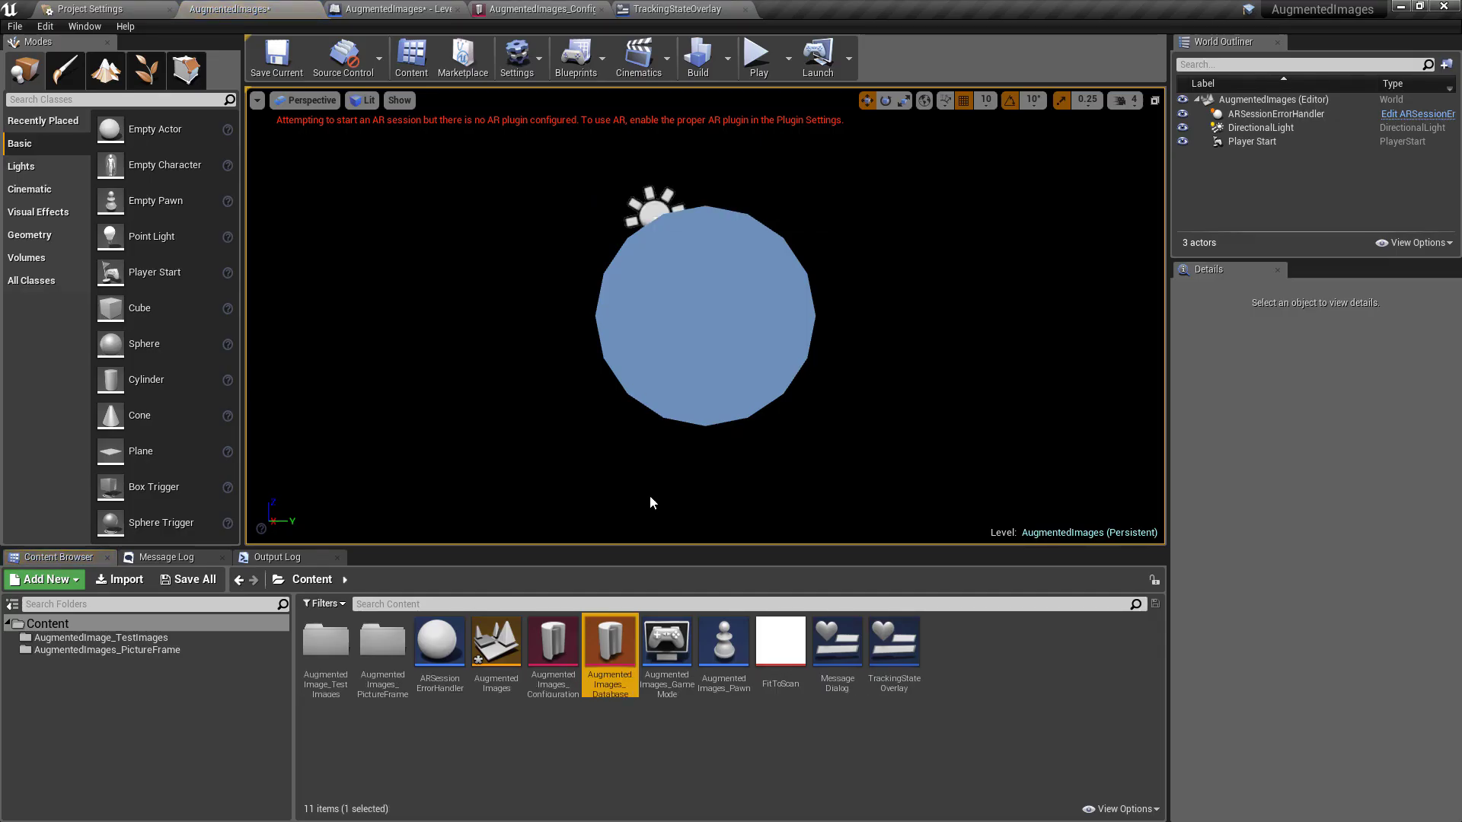
pyautogui.doubleClick(609, 647)
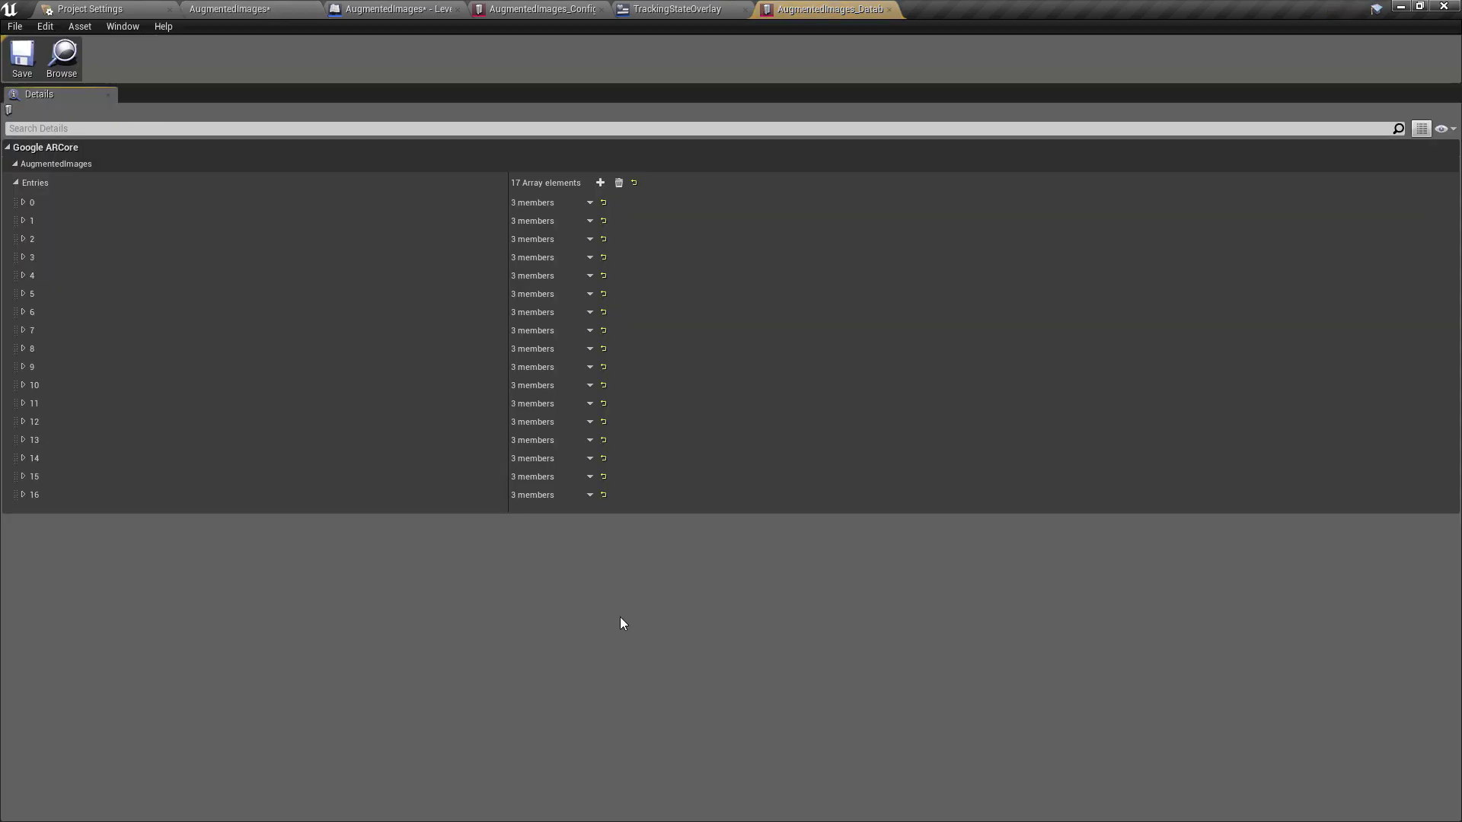
pyautogui.click(23, 202)
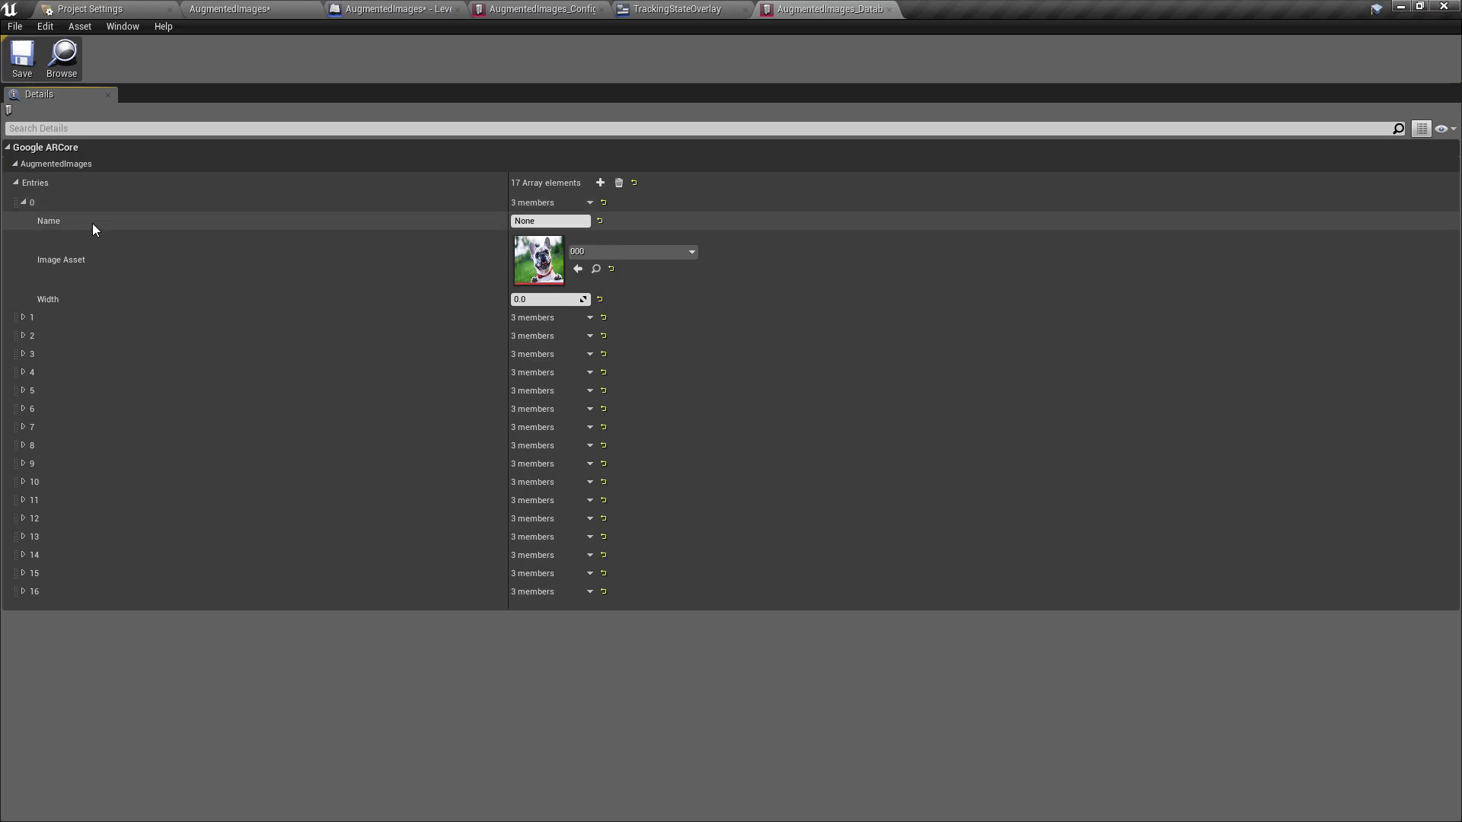
# - Import ARDemoImage from the Desktop into the AugmentedImage_TestImages folder and open the texture to check it
pyautogui.click(228, 9)
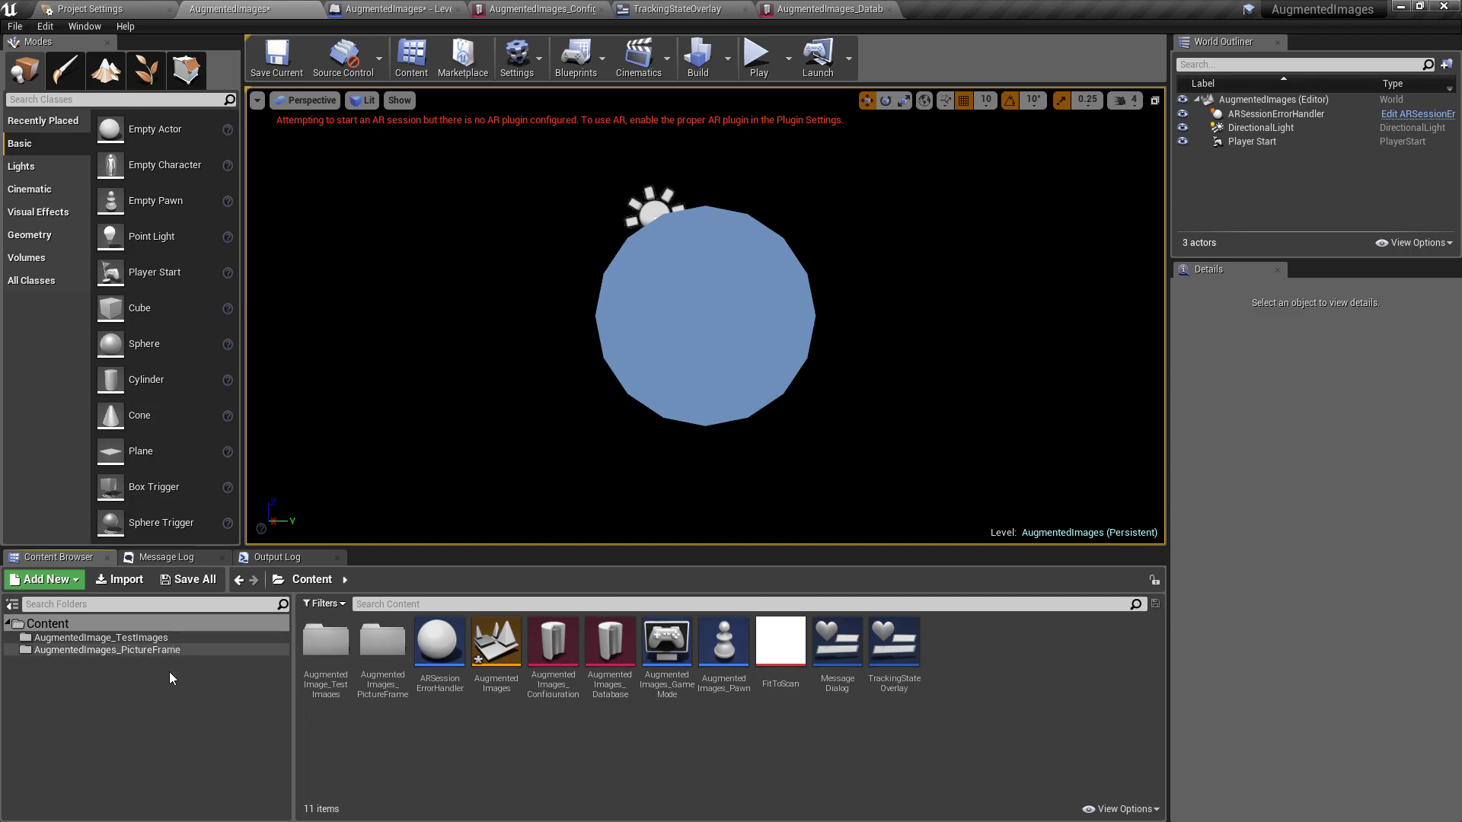
pyautogui.click(152, 638)
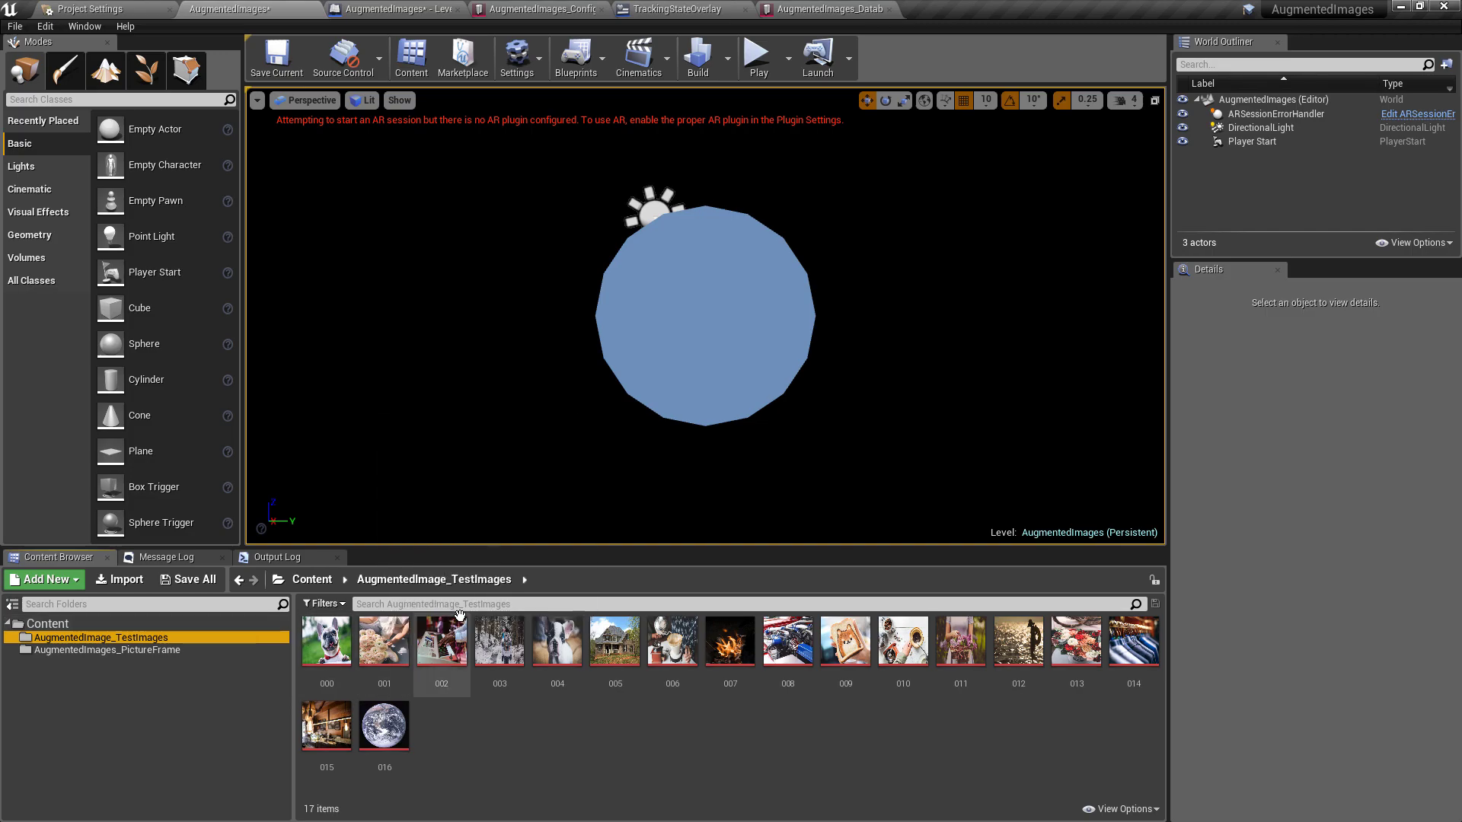
pyautogui.rightClick(487, 736)
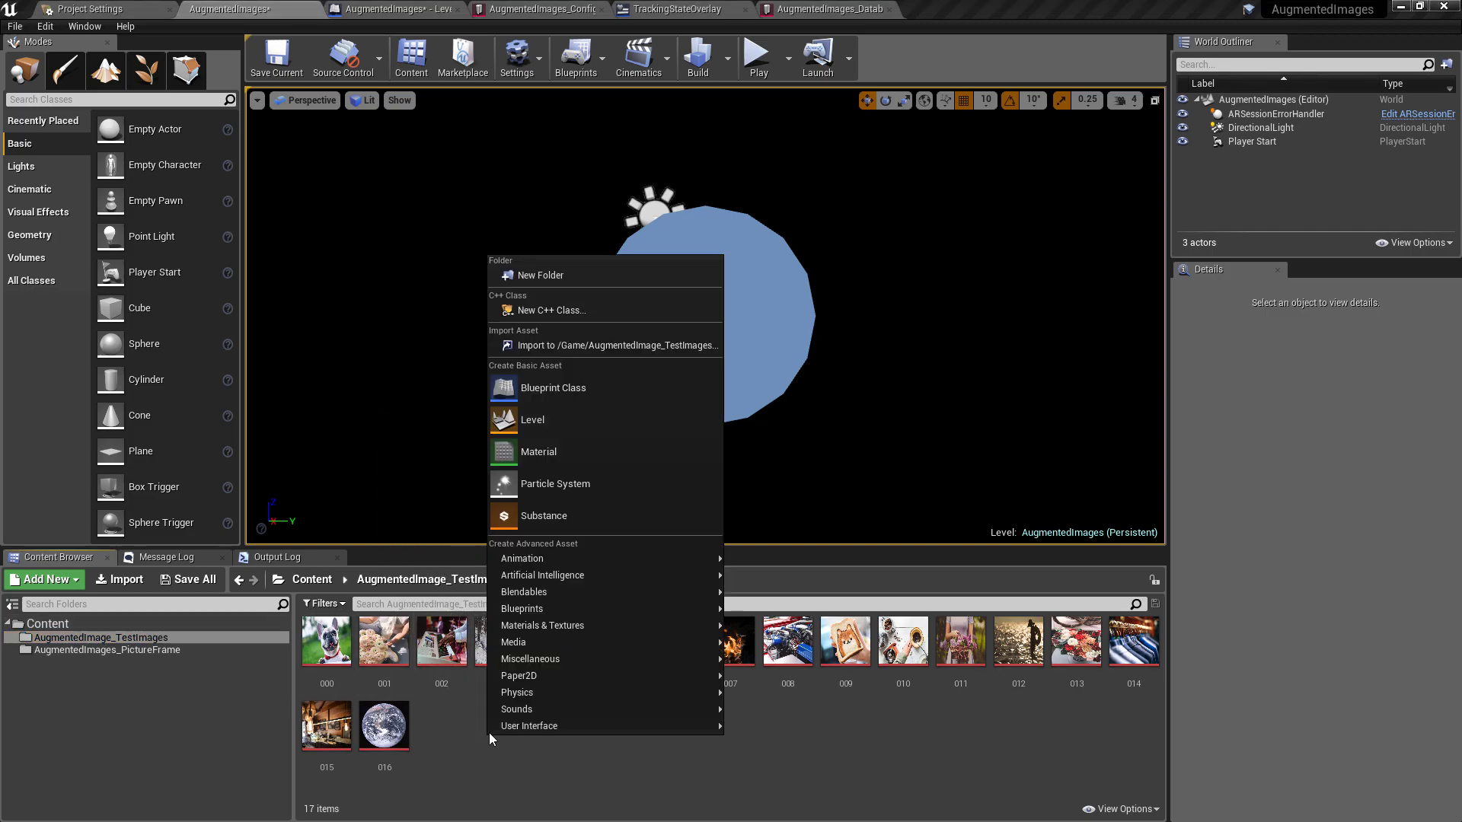
pyautogui.click(605, 347)
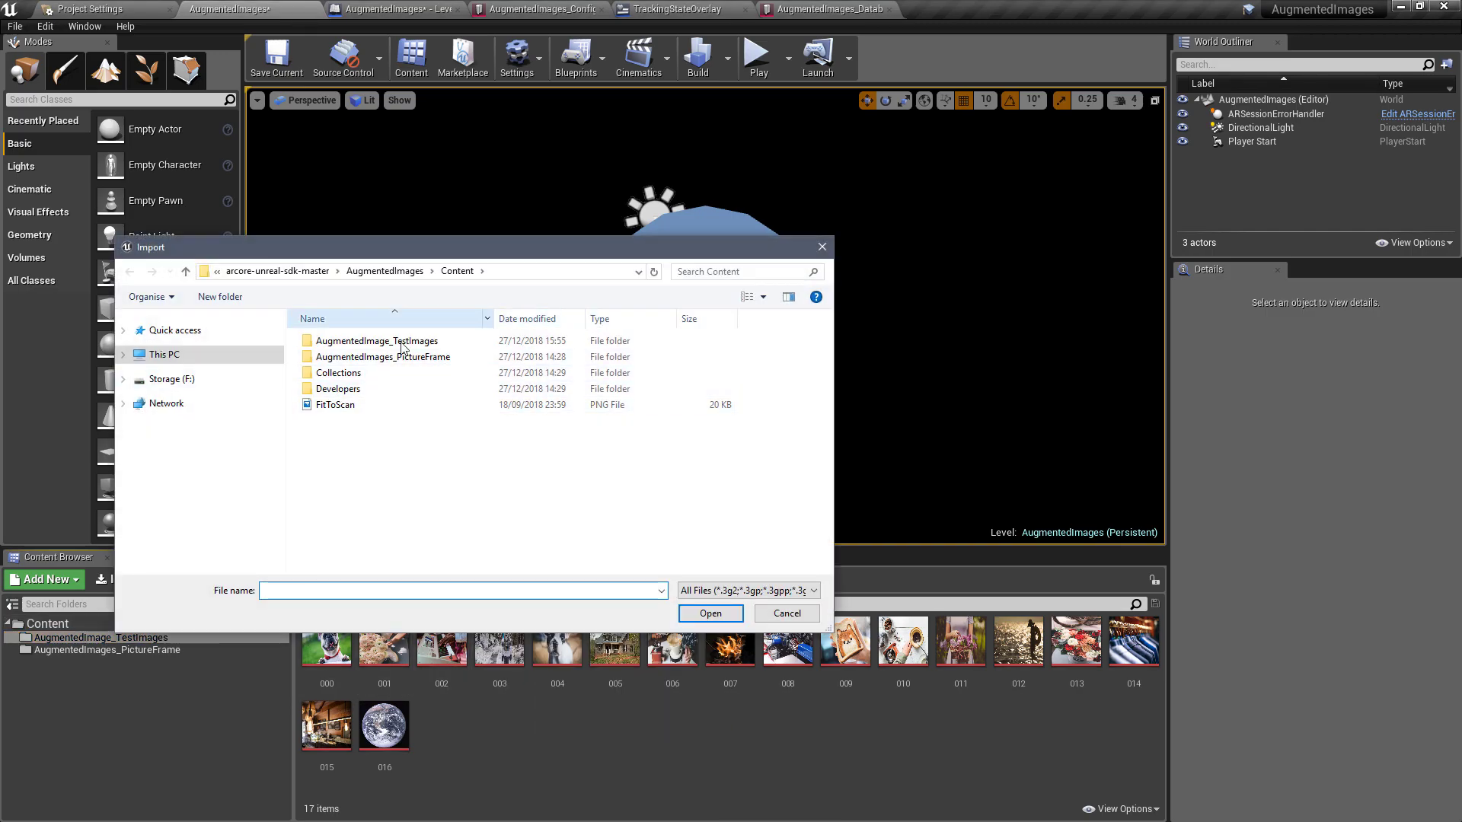
pyautogui.click(191, 353)
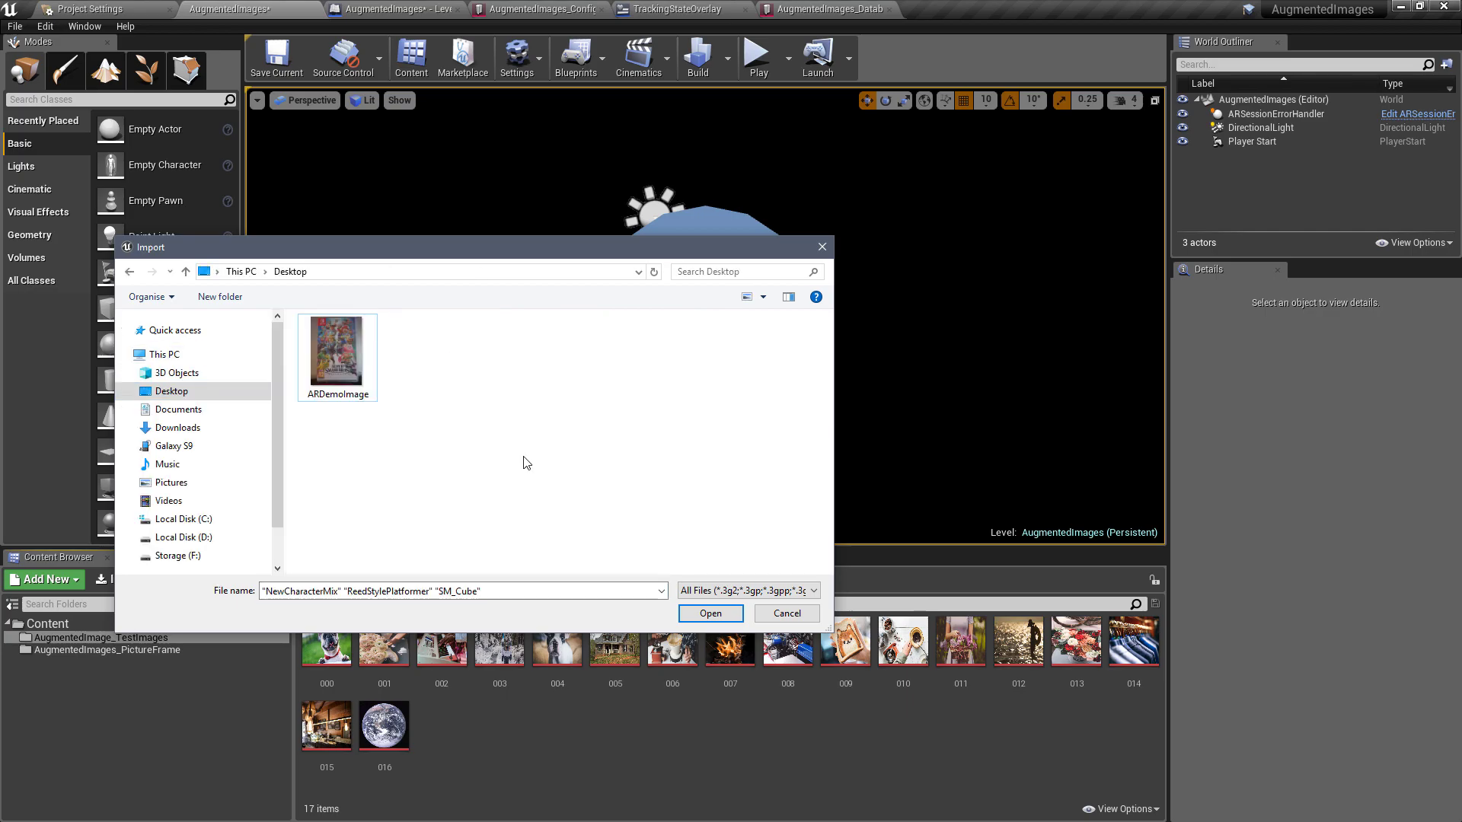
pyautogui.doubleClick(349, 369)
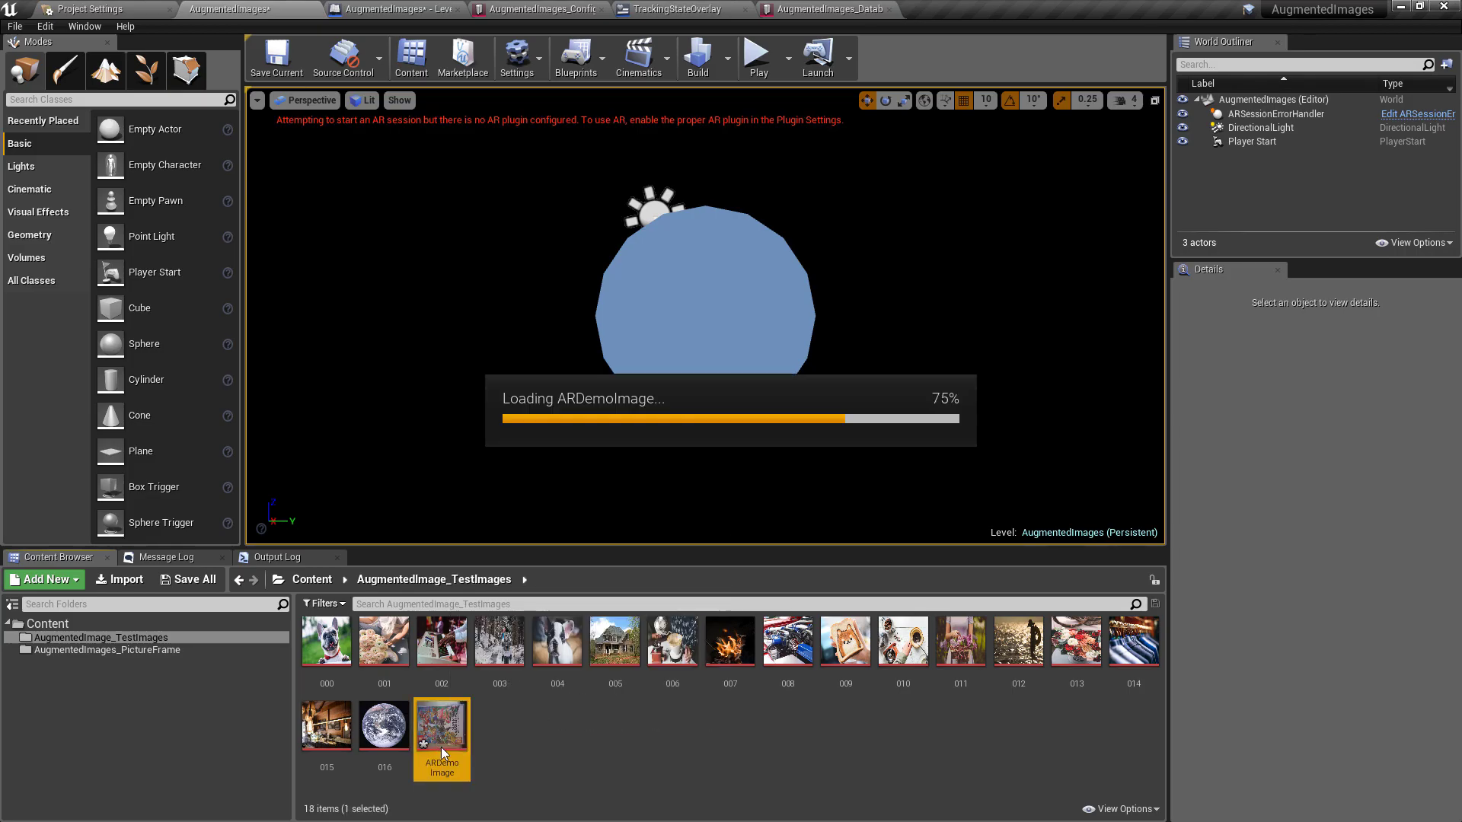
pyautogui.doubleClick(443, 750)
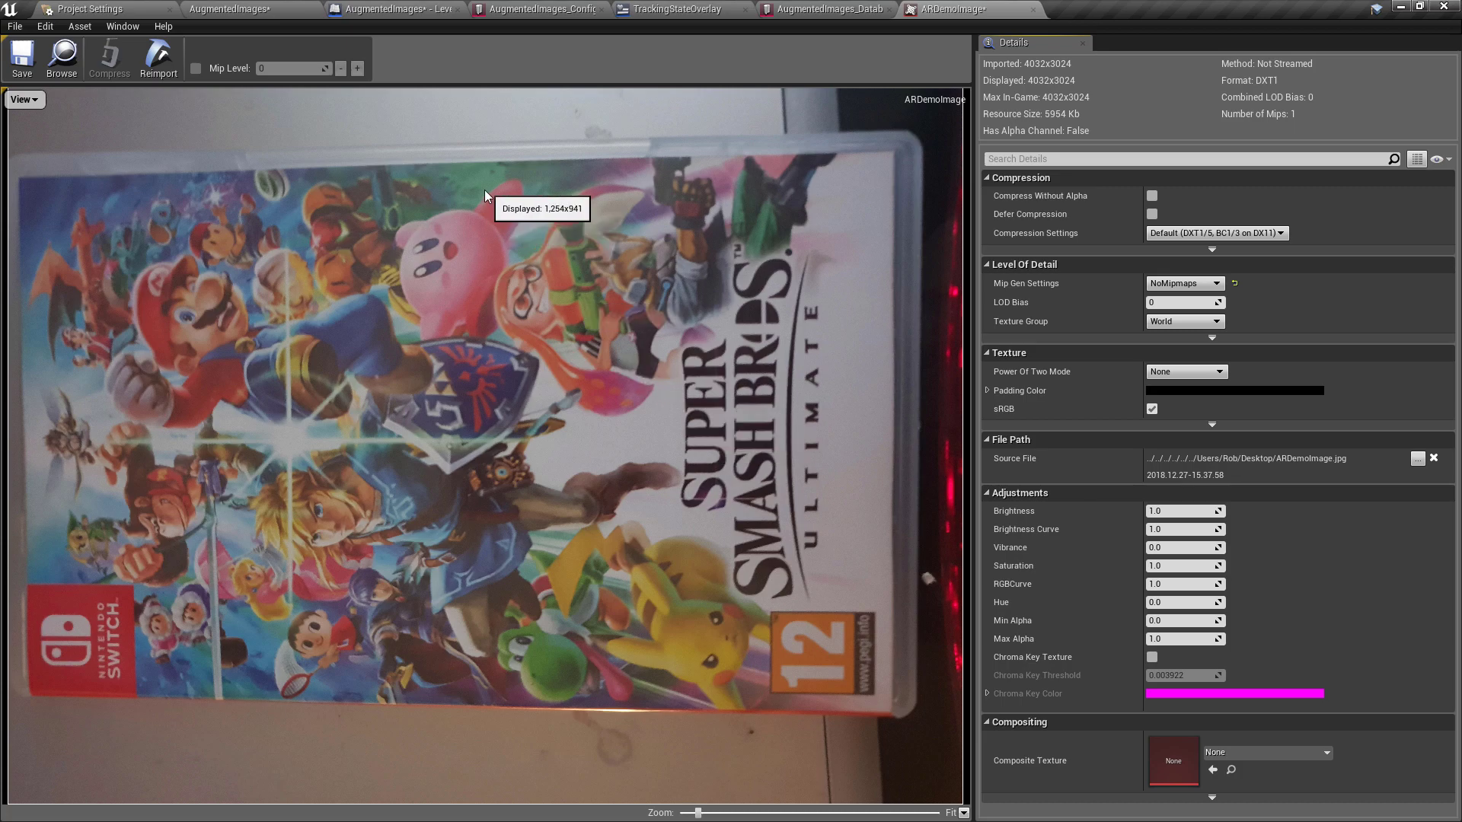
pyautogui.click(229, 8)
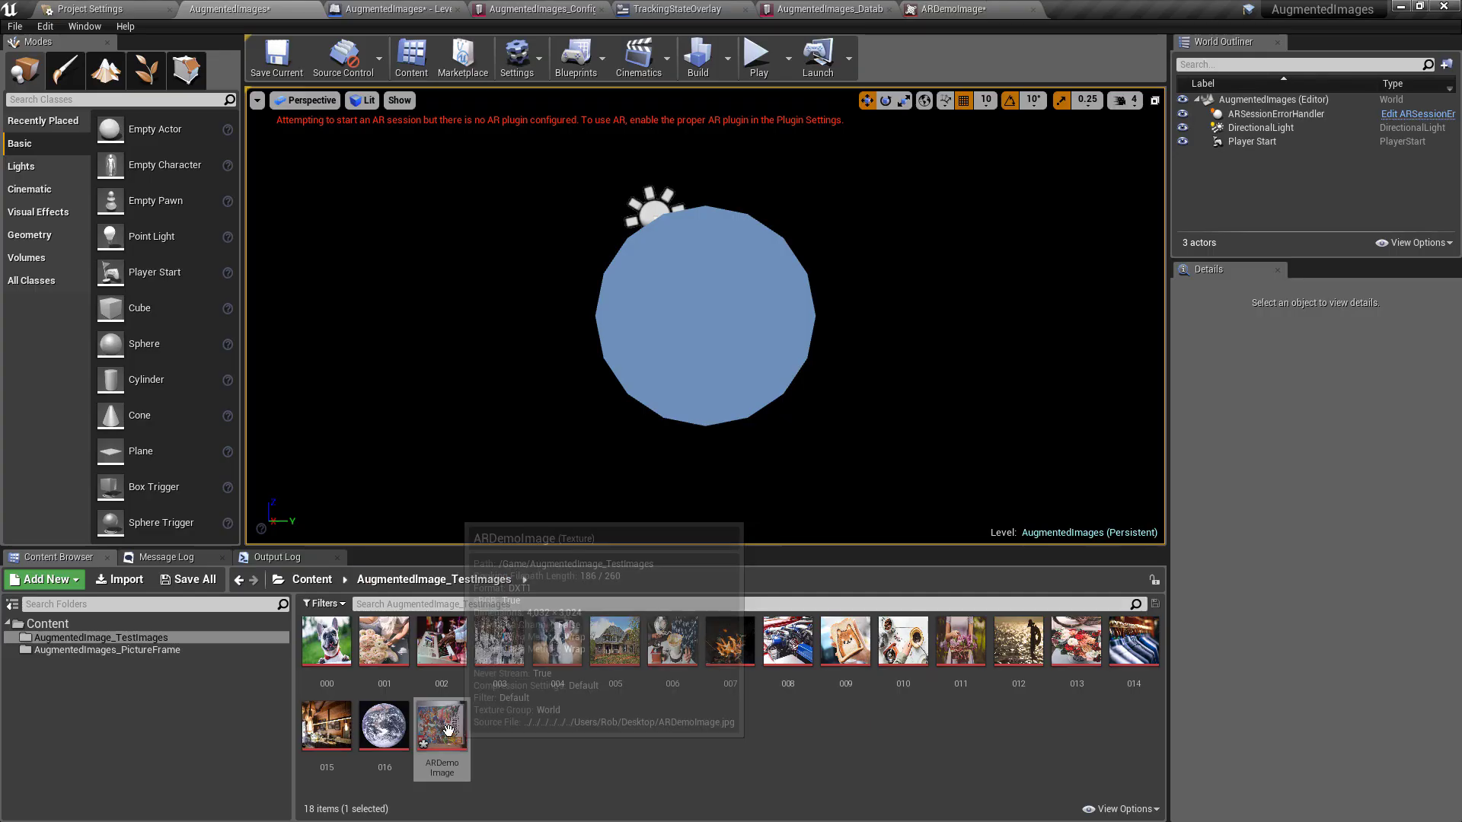
# - Add entry 17 to the AugmentedImages_Database and set its Image Asset to the ARDemoImage texture
pyautogui.click(876, 8)
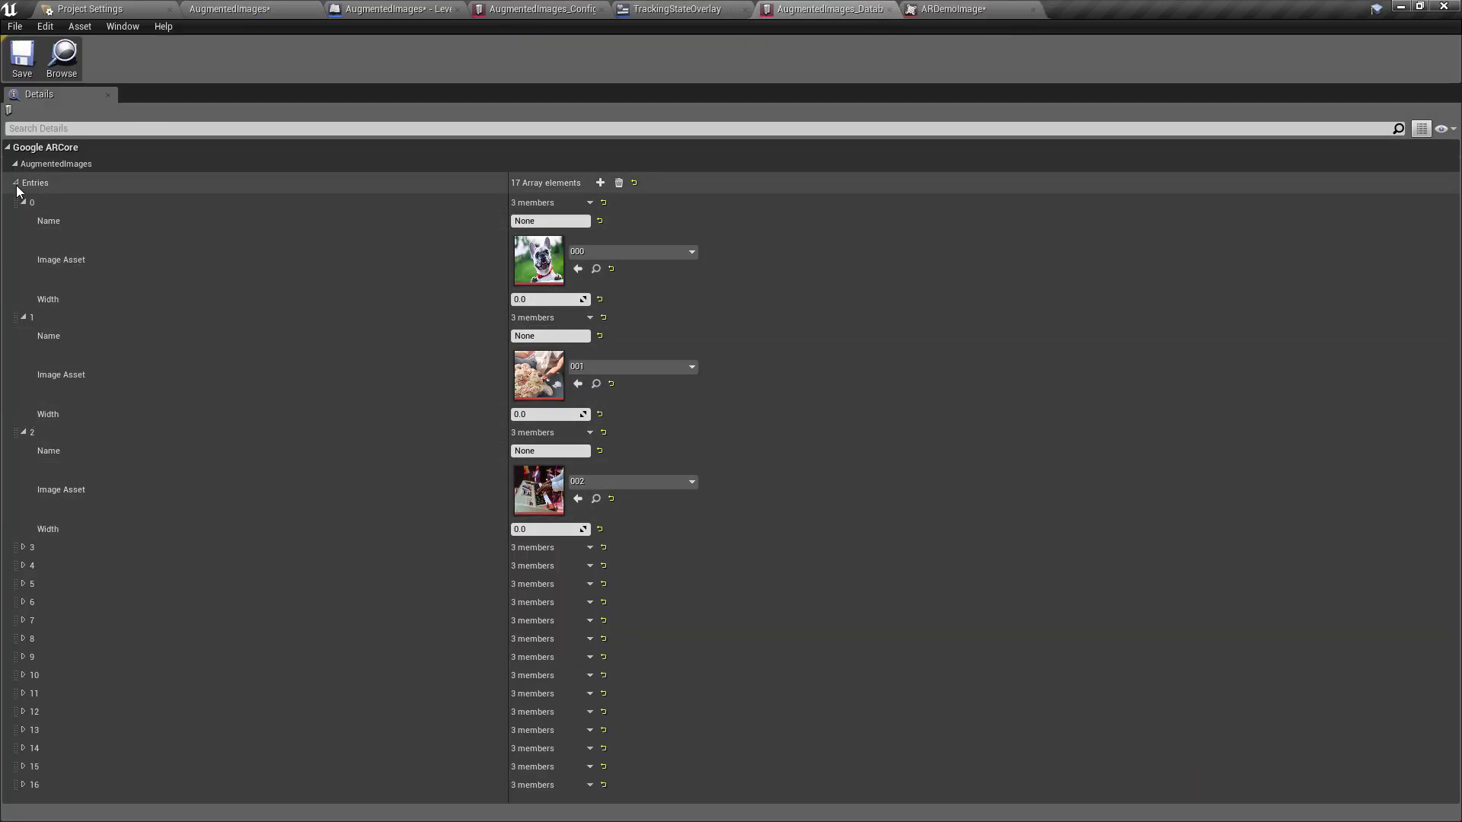
pyautogui.click(16, 185)
pyautogui.click(16, 185)
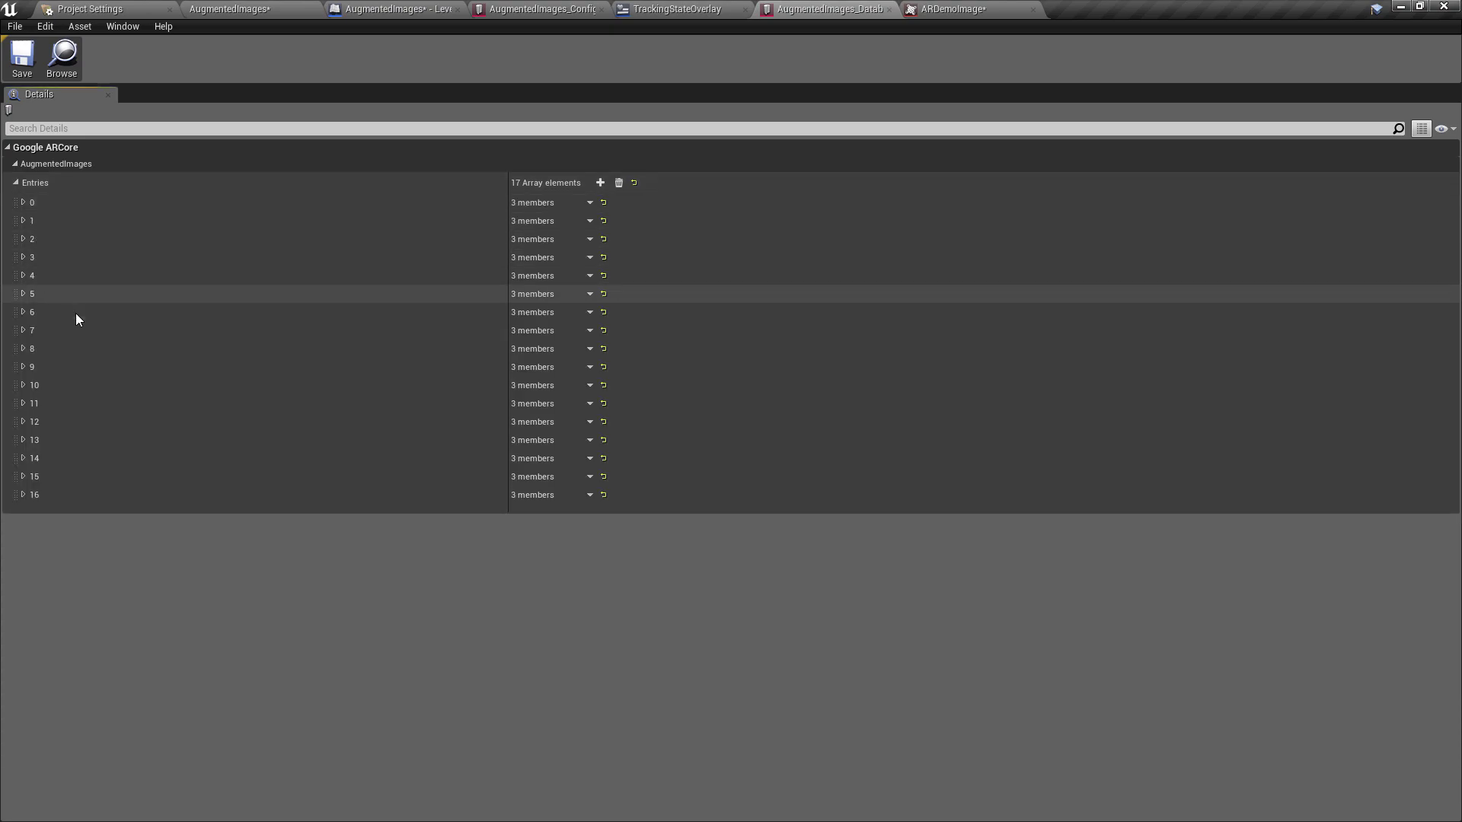
pyautogui.click(600, 183)
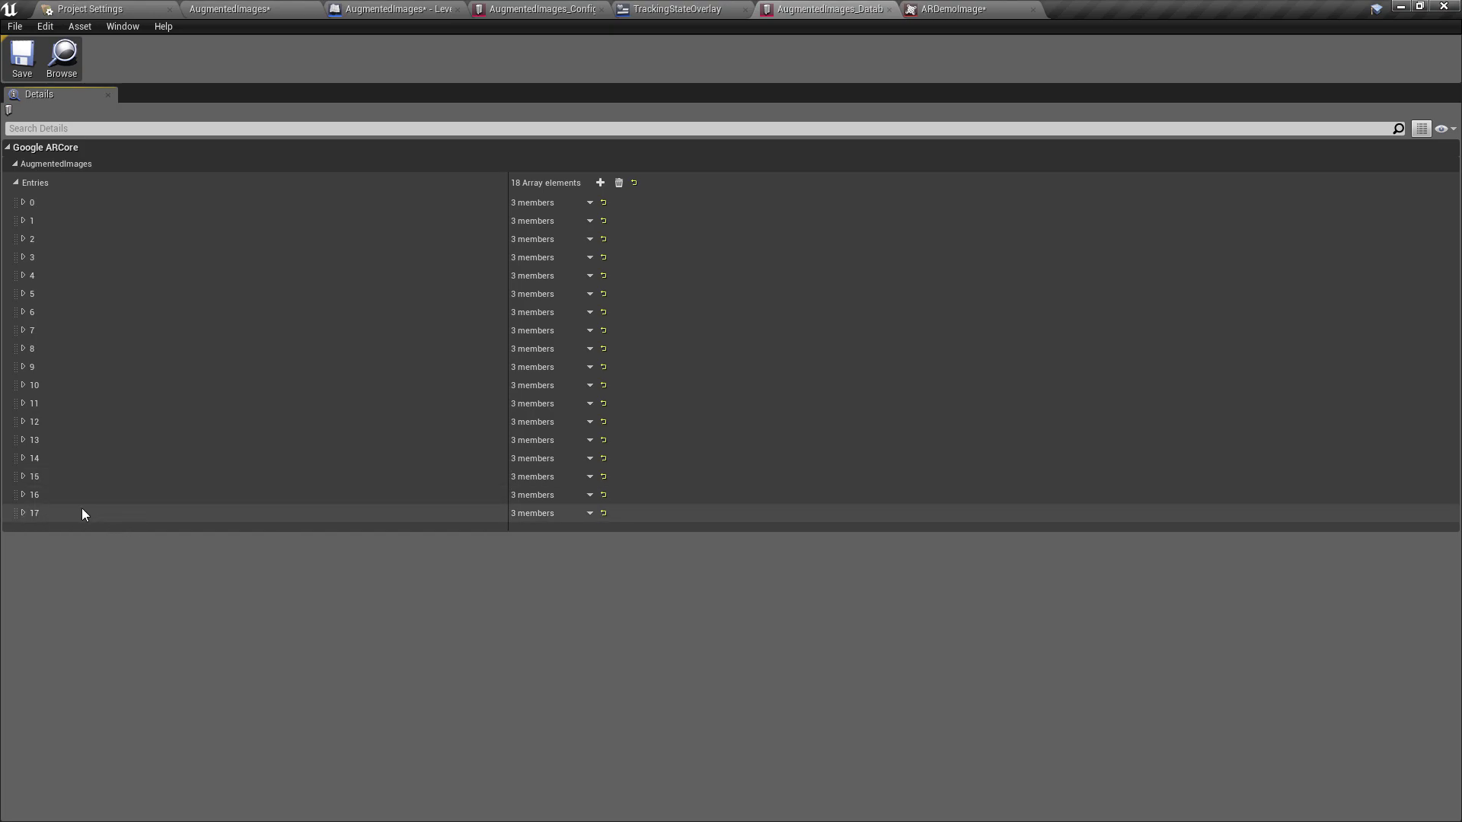
pyautogui.click(24, 514)
pyautogui.click(632, 564)
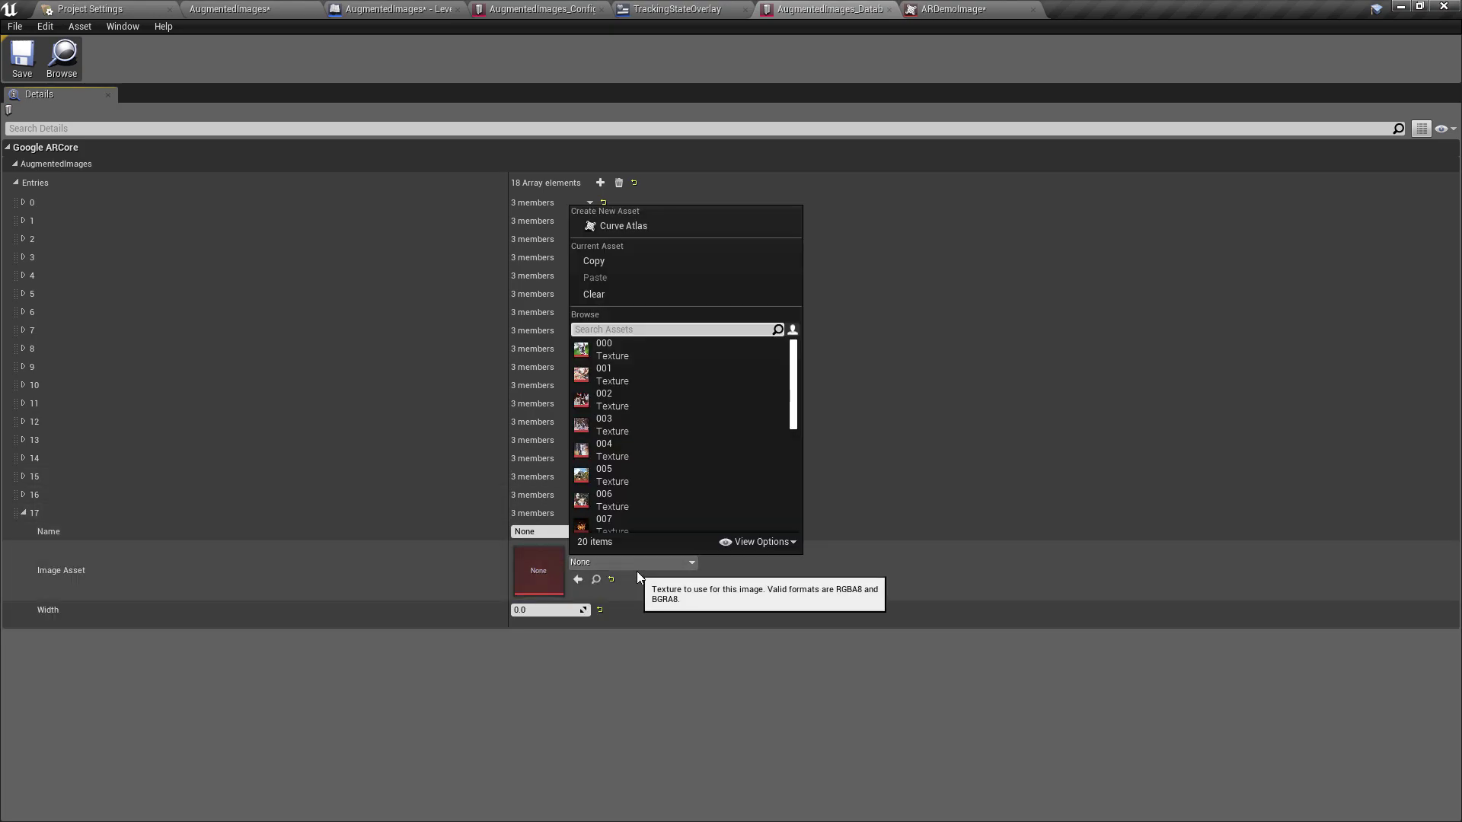
pyautogui.scroll(-5, 678, 474)
pyautogui.click(613, 472)
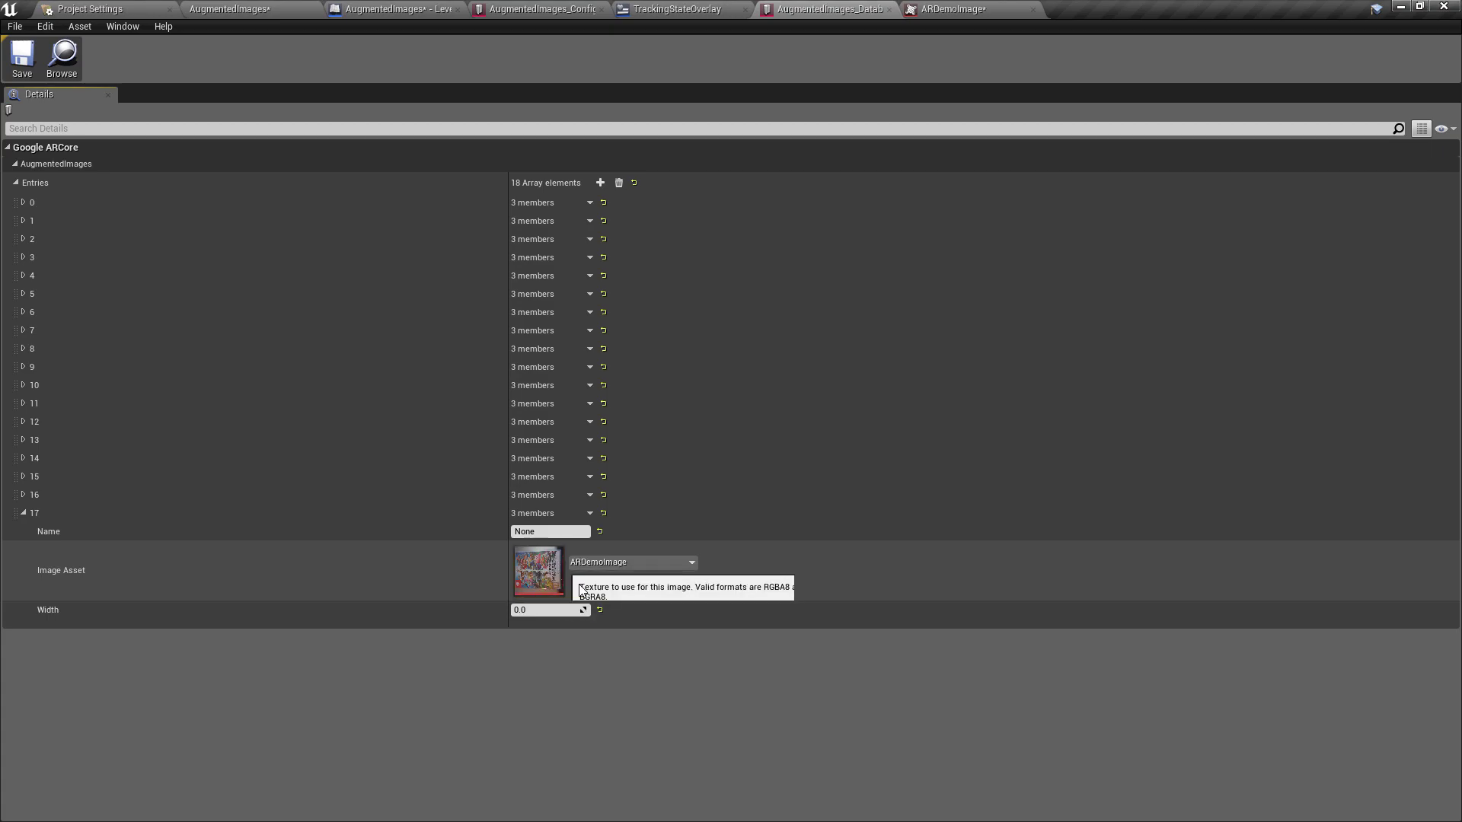
# - Recheck the ARDemoImage texture, then go back to its entry in the AugmentedImages_Database
pyautogui.click(228, 9)
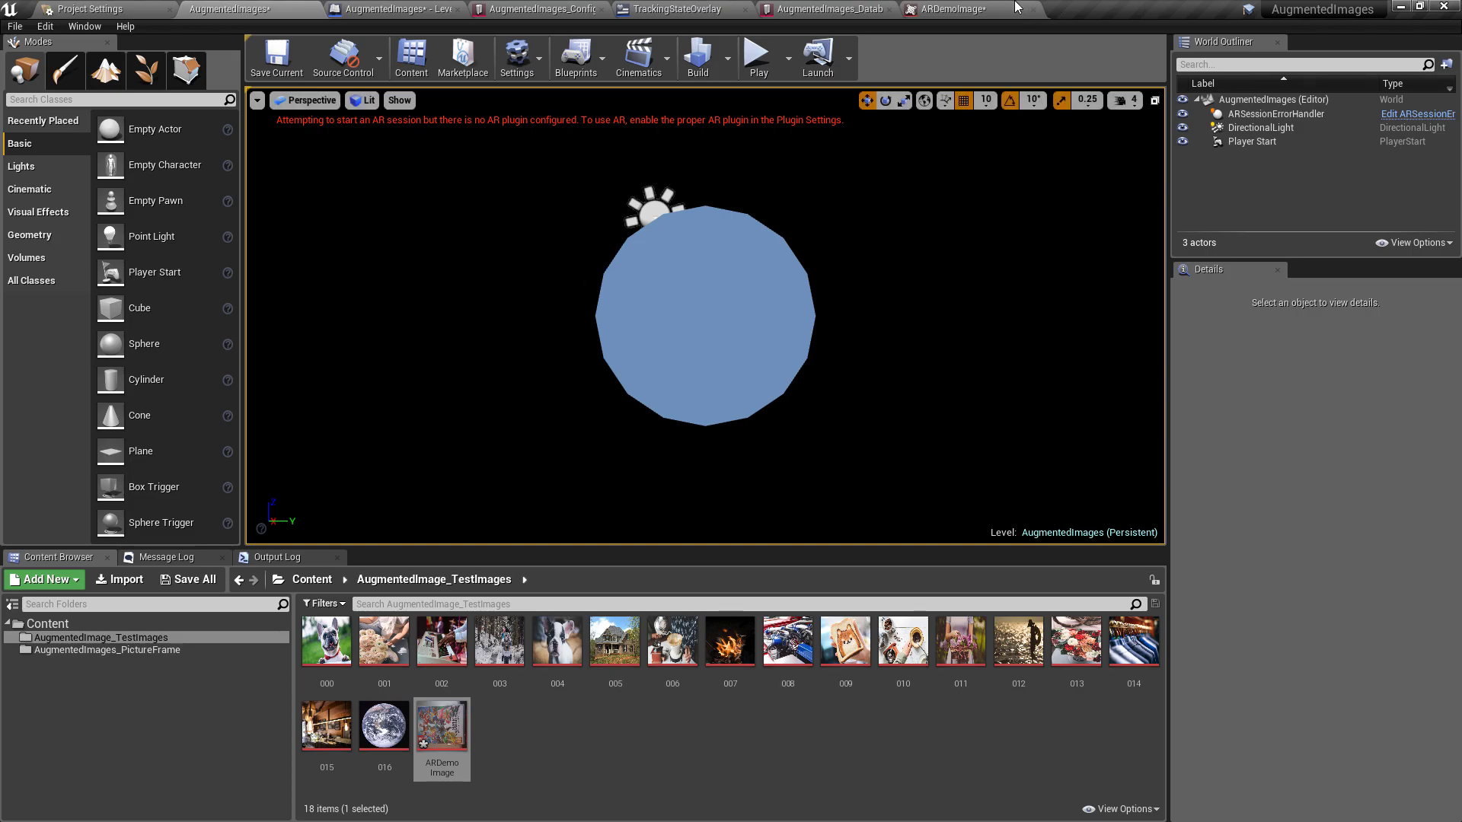
pyautogui.click(982, 9)
pyautogui.click(794, 8)
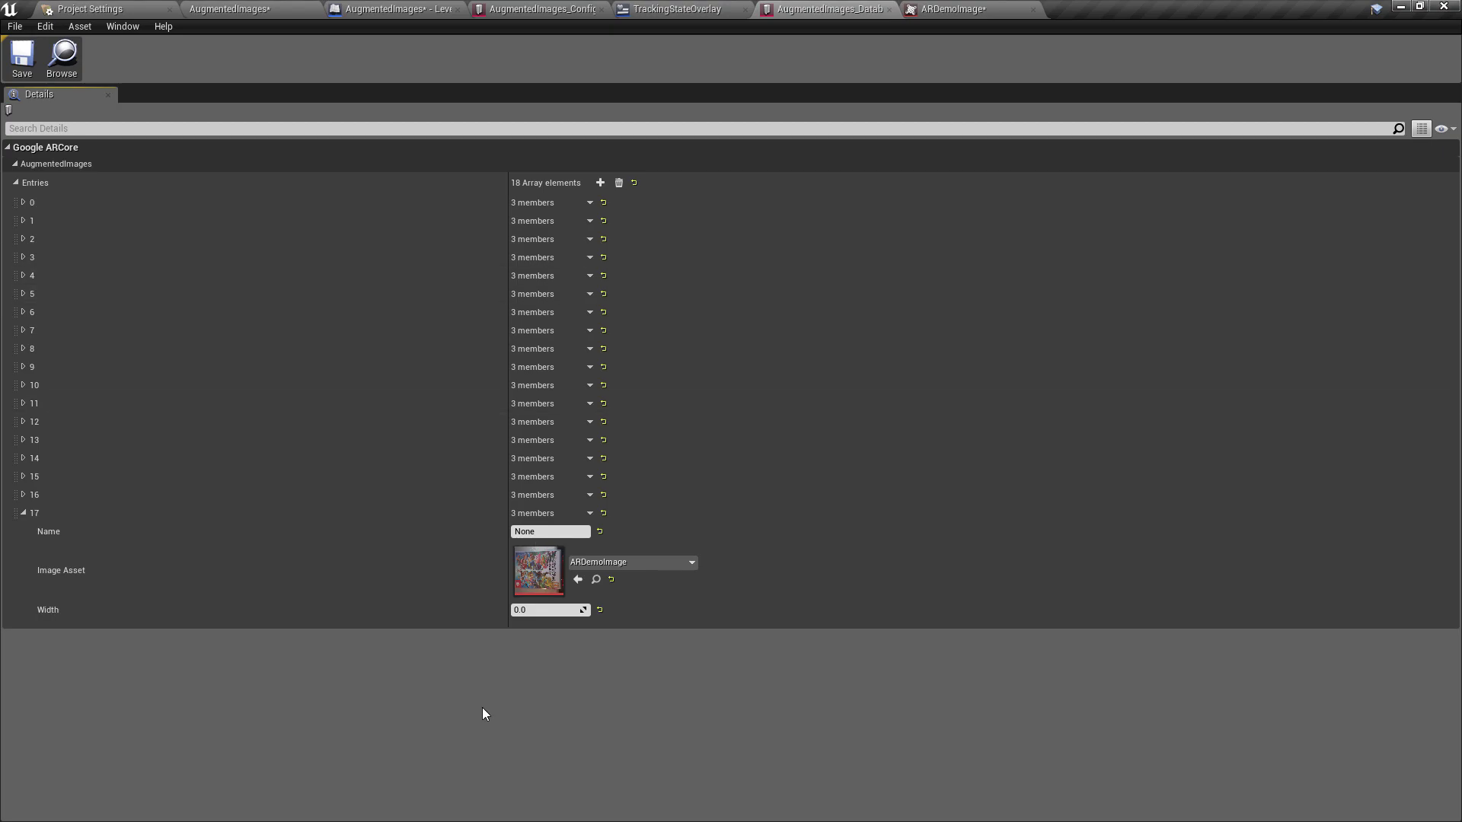
# - Launch the AugmentedImages level on the device, saving the modified ARDemoImage texture, level and AugmentedImages_Database
pyautogui.click(233, 8)
pyautogui.click(818, 57)
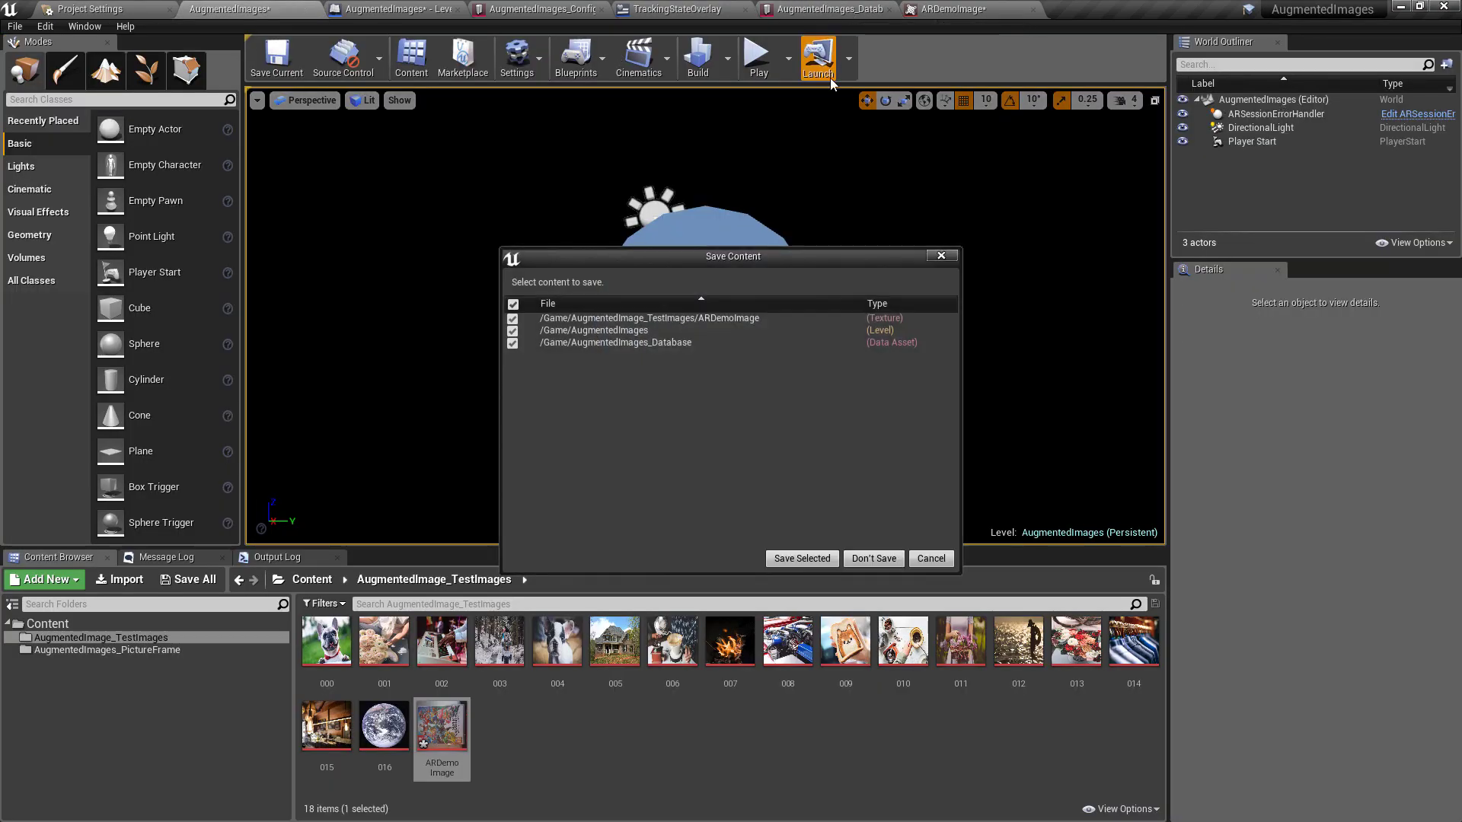
pyautogui.click(820, 558)
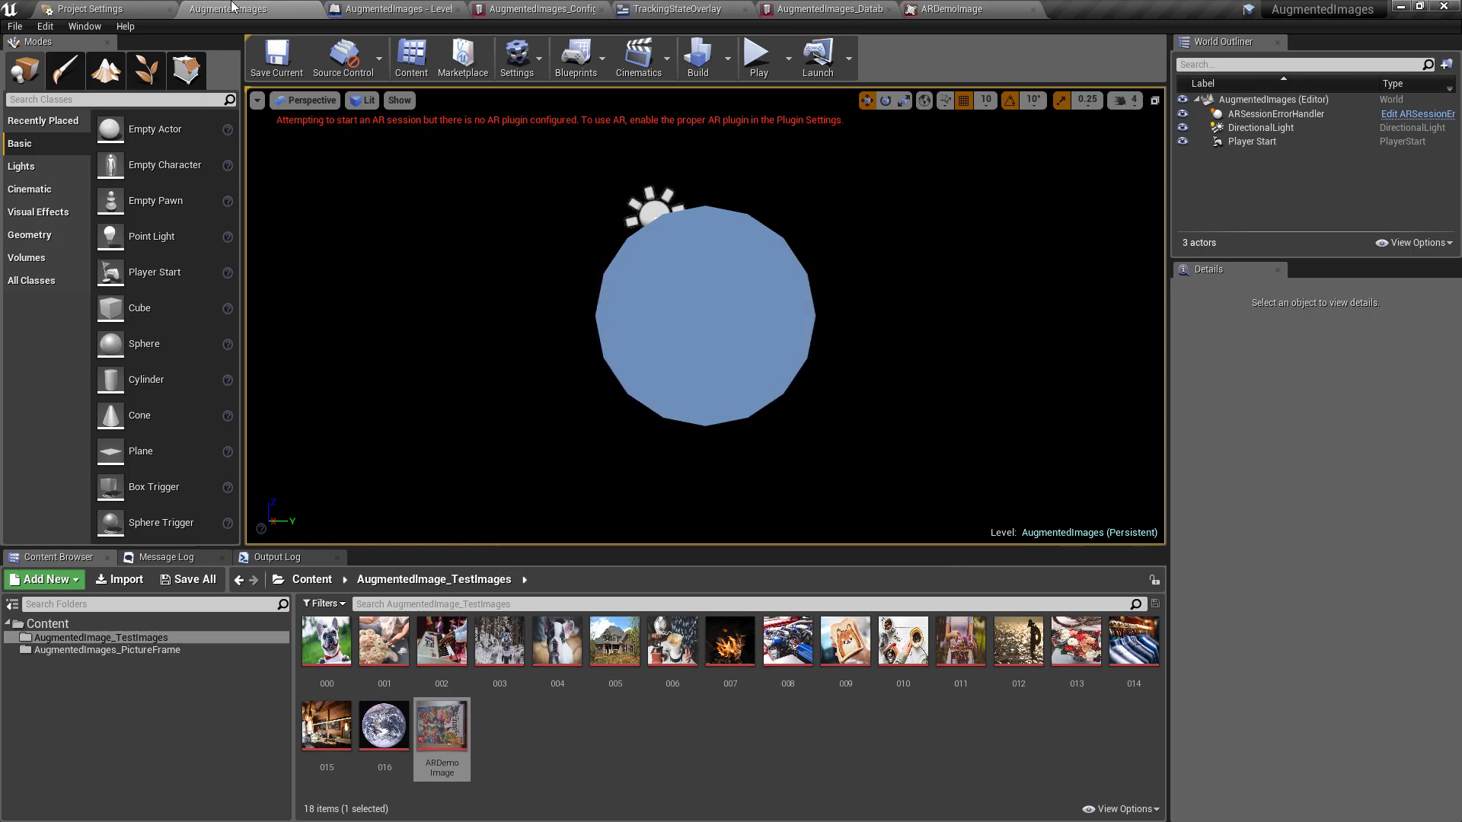